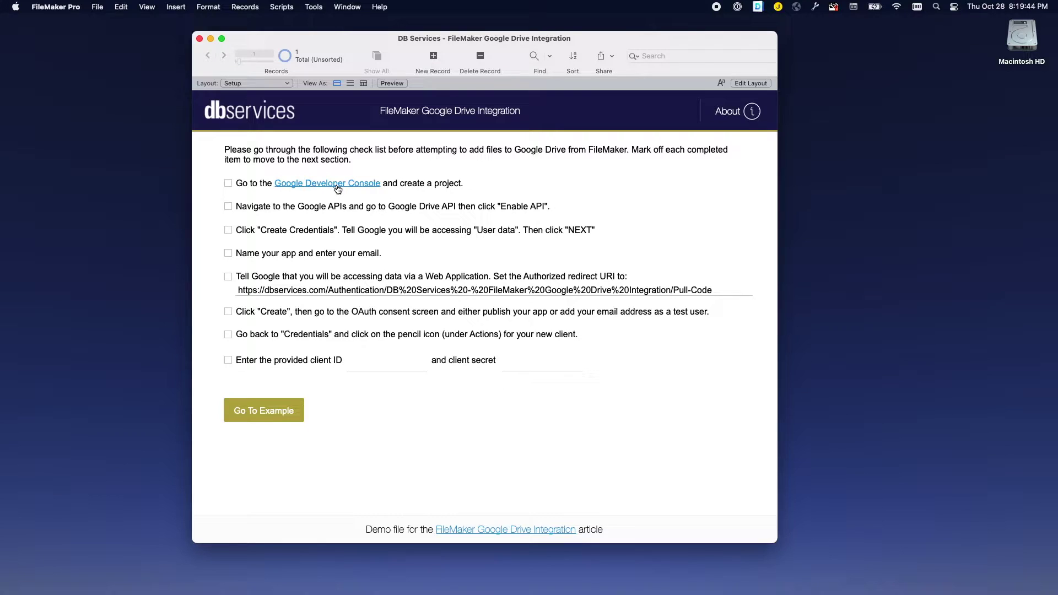
From the Developer Console link, create a Google Cloud project named FileMakerDemo.
left_click(337, 184)
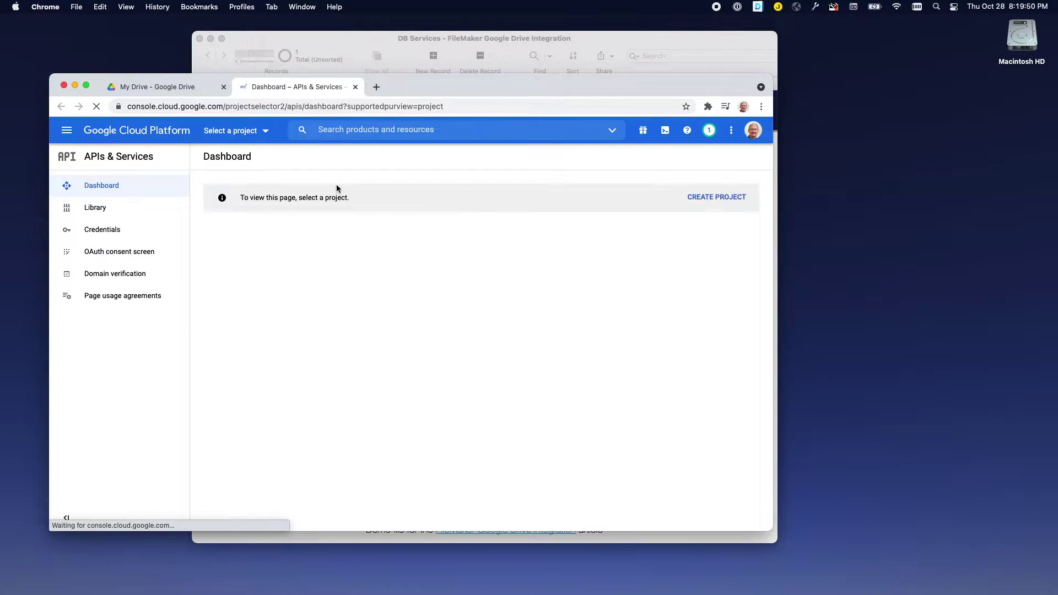
left_click(719, 200)
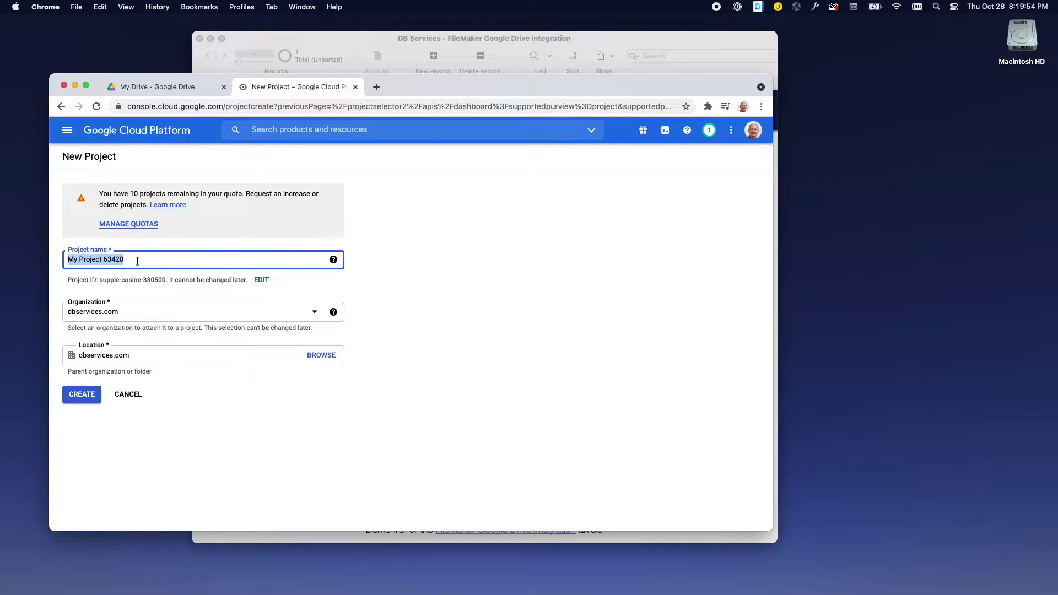
type("Fil")
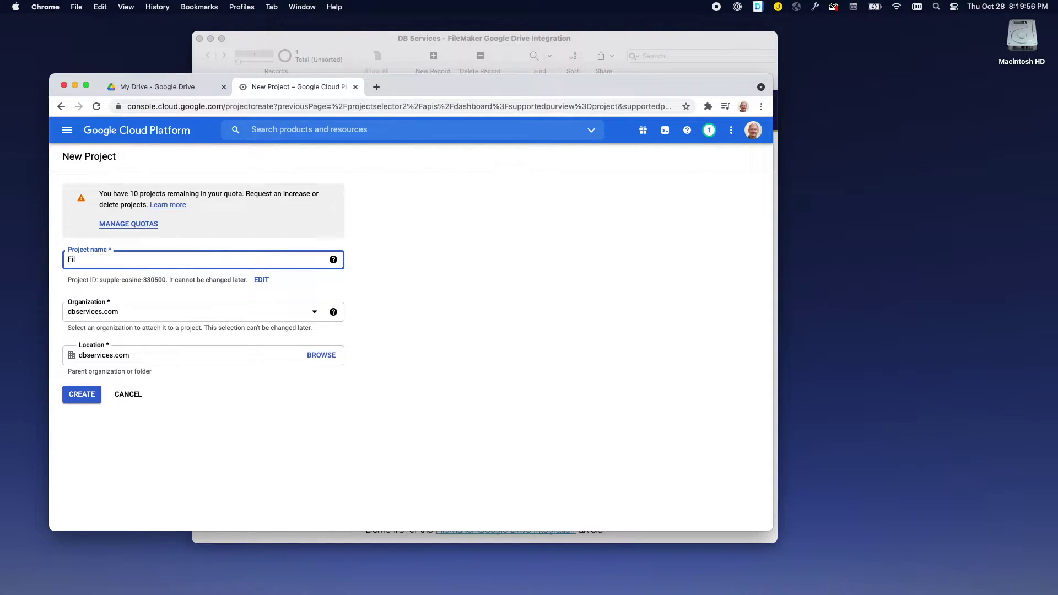
type("eMakerDemo")
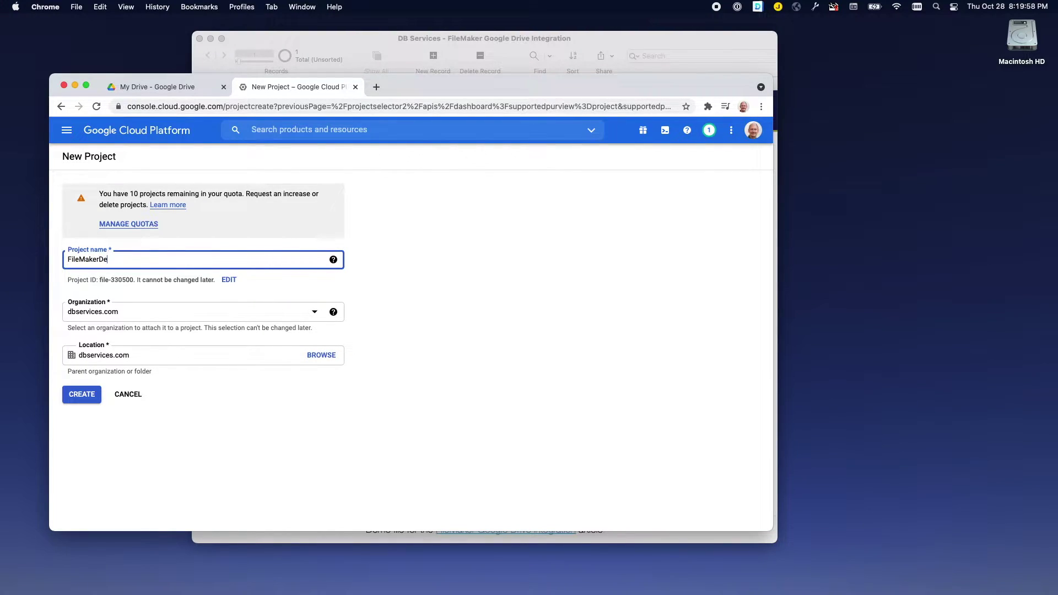
left_click(82, 396)
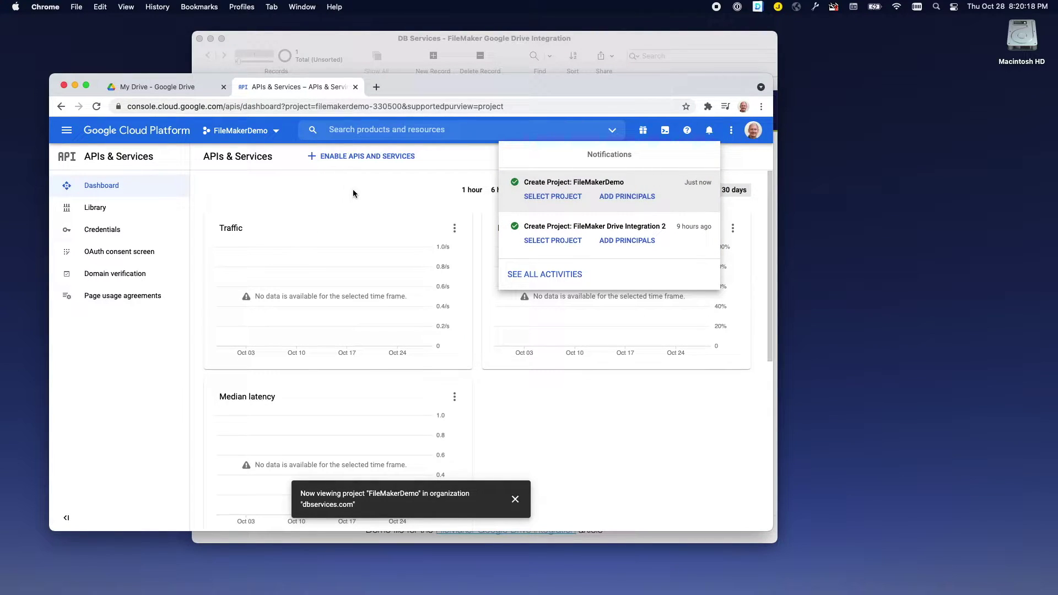
Search the API Library for Google Drive and enable the Google Drive API.
left_click(361, 160)
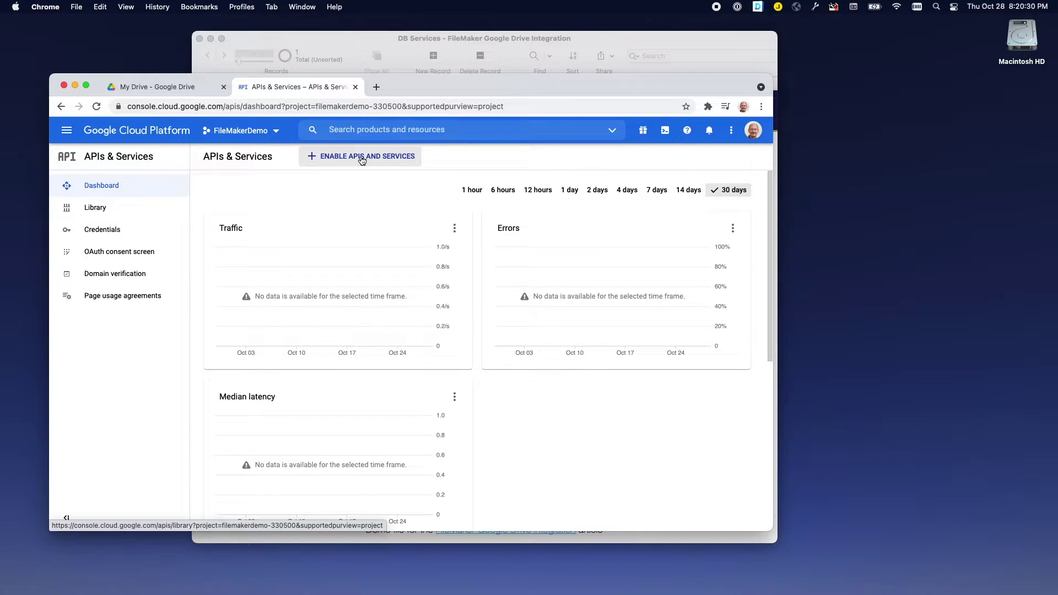
left_click(362, 160)
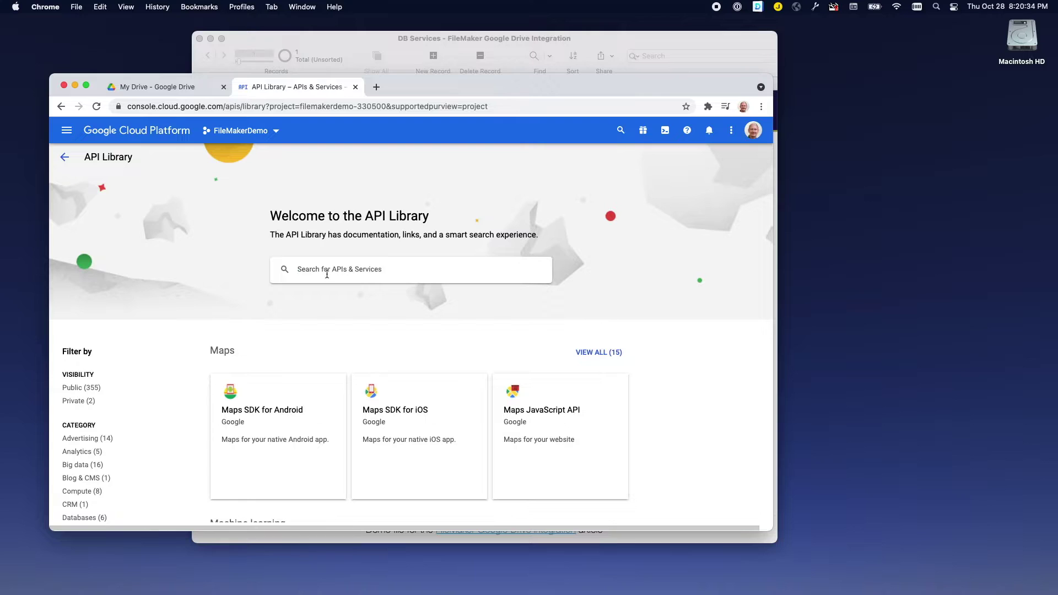
left_click(327, 274)
type("Google Drive")
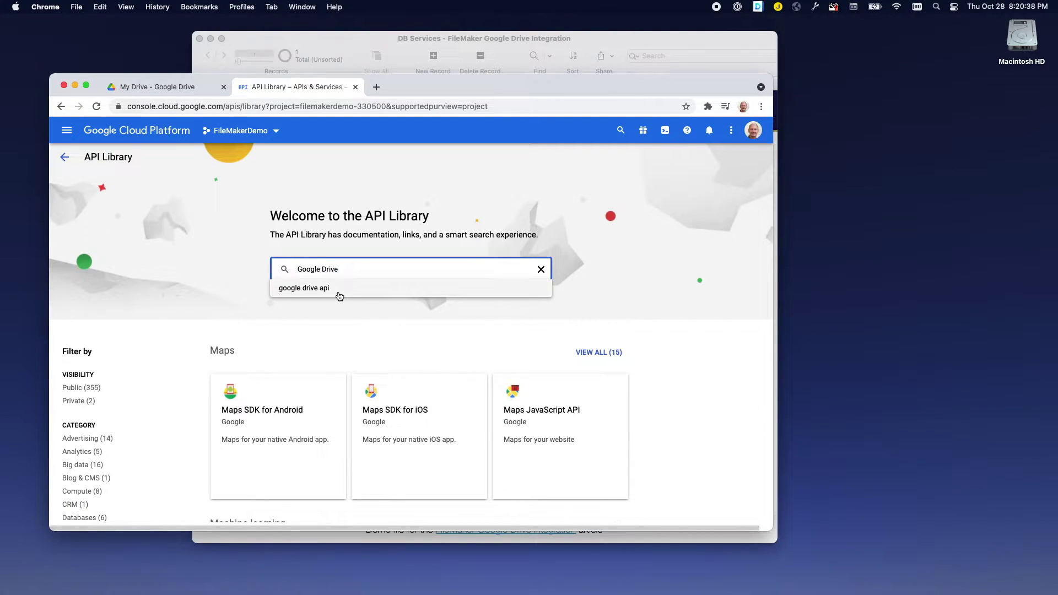
left_click(337, 288)
left_click(298, 324)
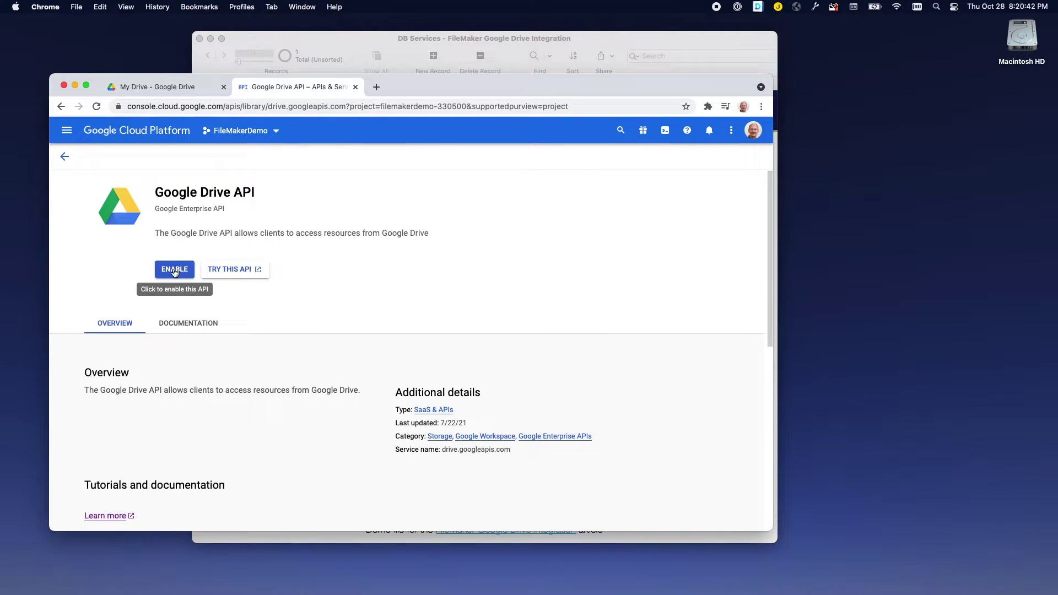
left_click(174, 270)
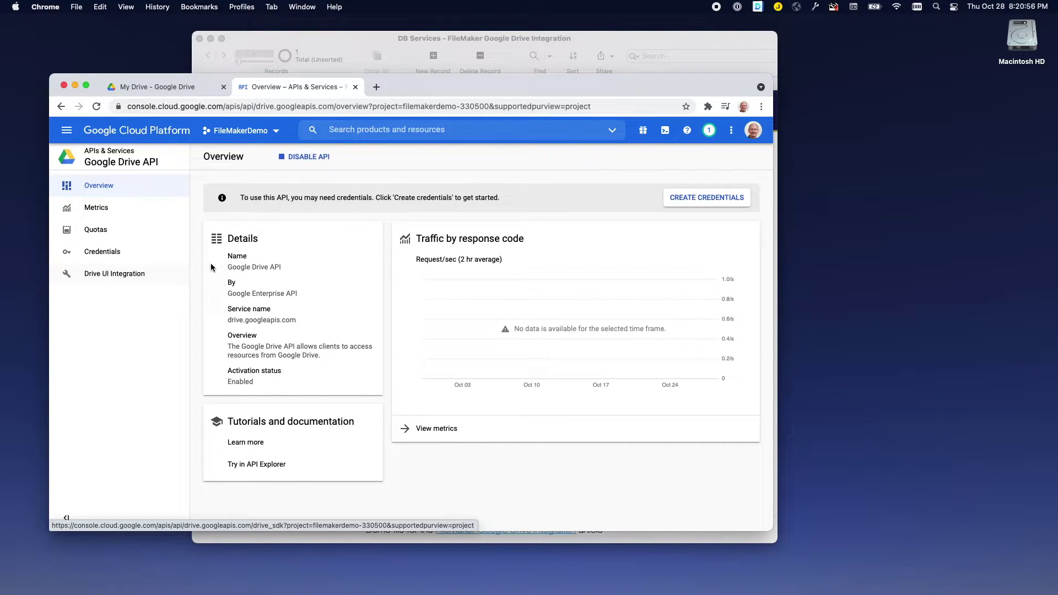
Start credentials for Google Drive API with User data, then proceed to the consent screen.
left_click(709, 199)
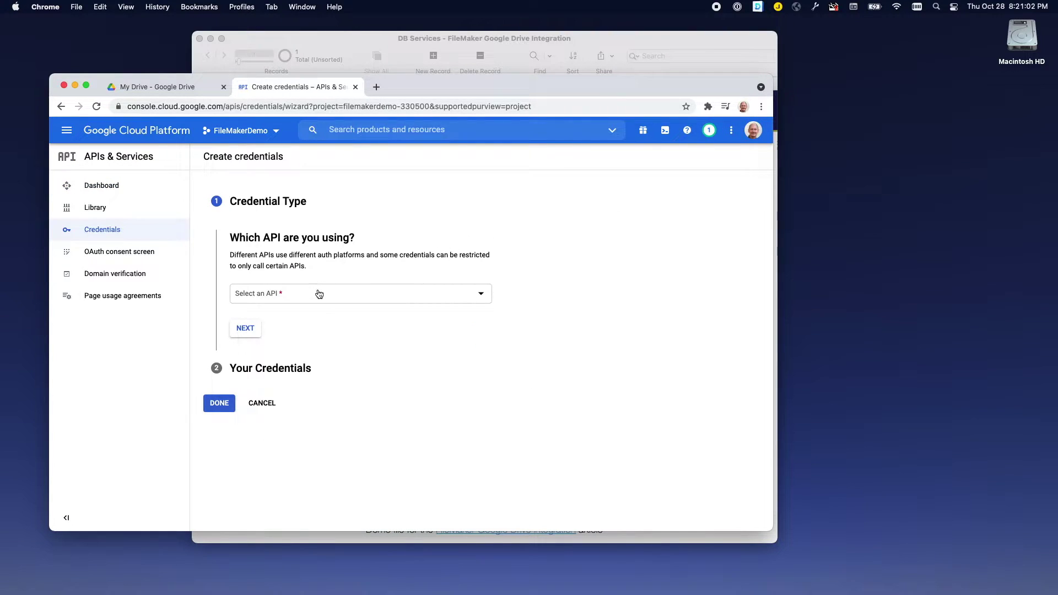
left_click(318, 294)
scroll(316, 394, "down", 3)
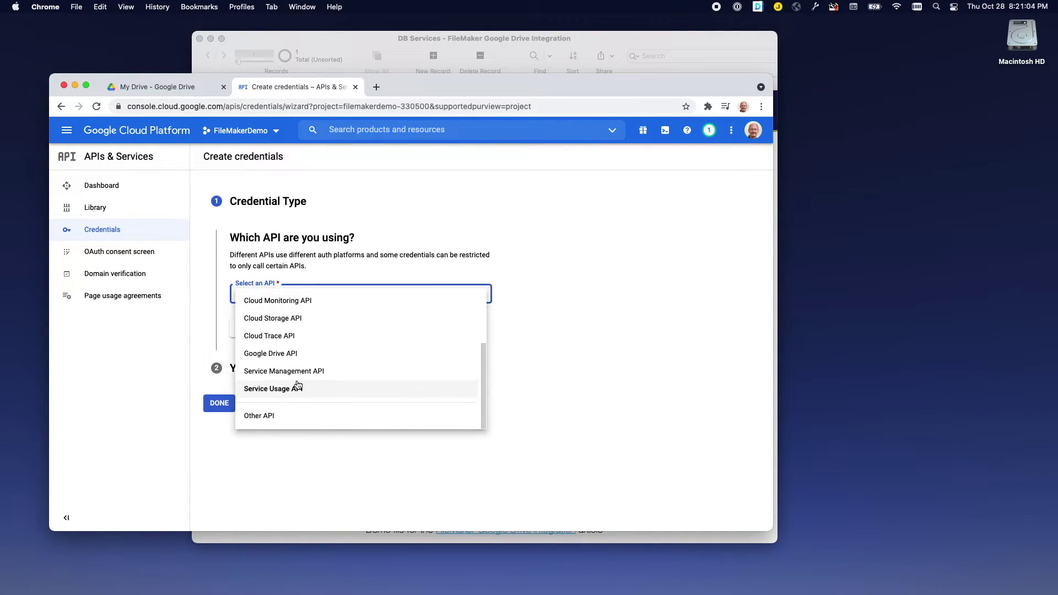
left_click(275, 354)
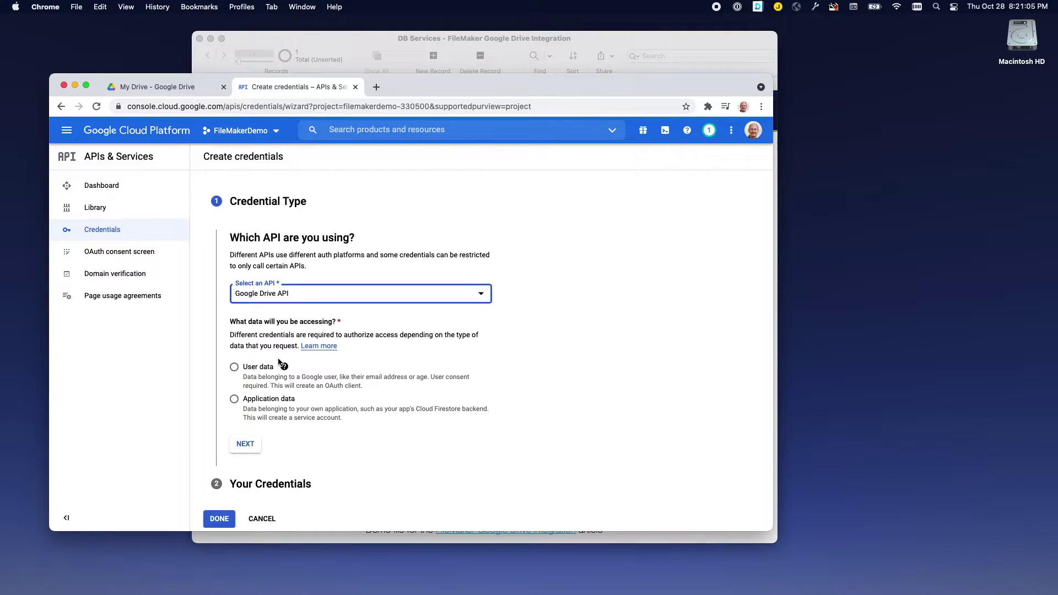
left_click(234, 369)
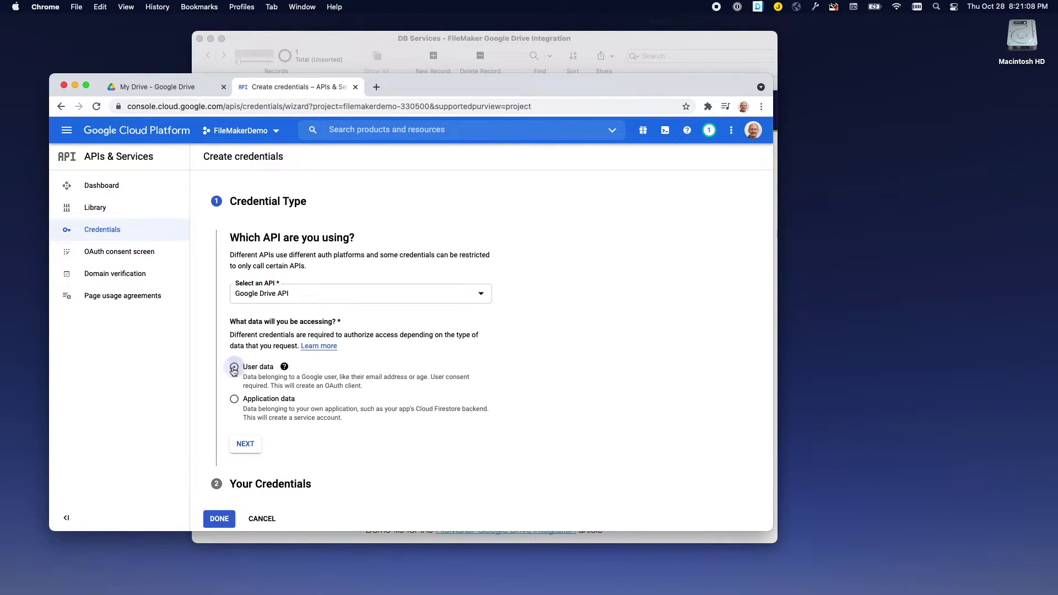
left_click(244, 445)
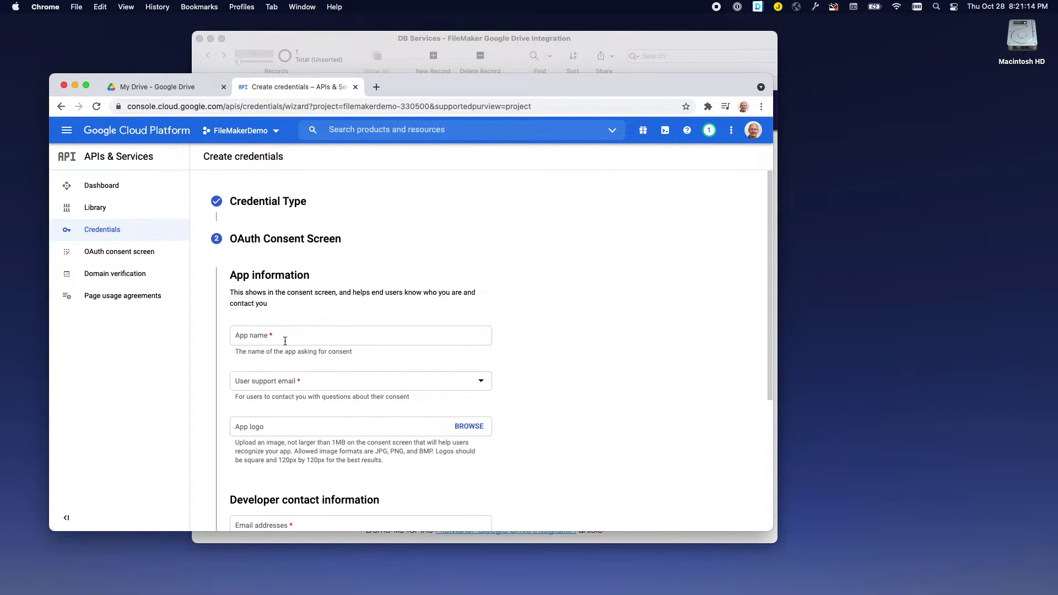
Name the app FileMakerDemo and select the account as user support email.
left_click(254, 335)
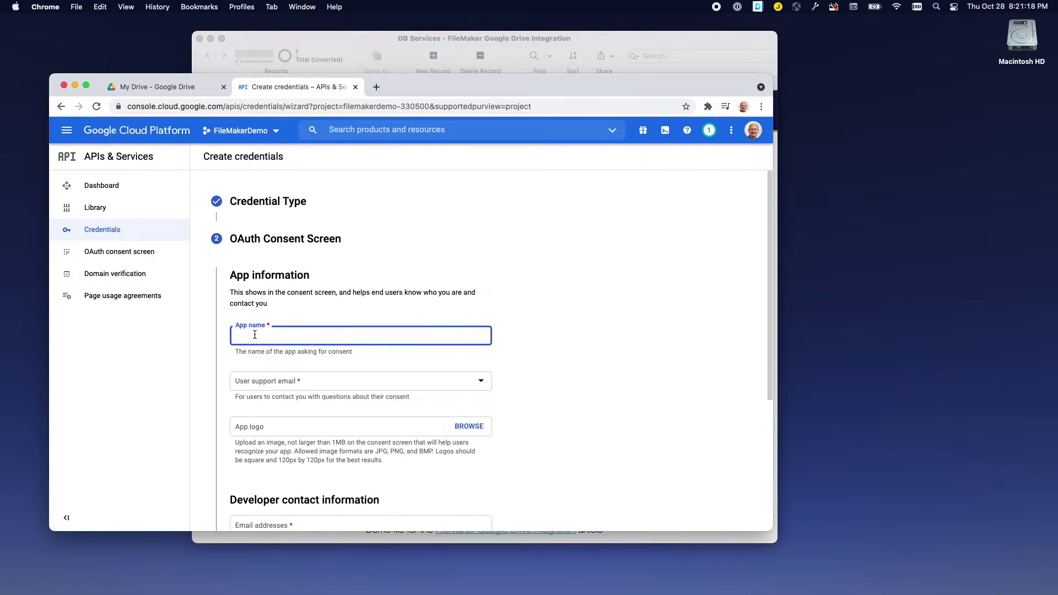
type("FileMakerDemo")
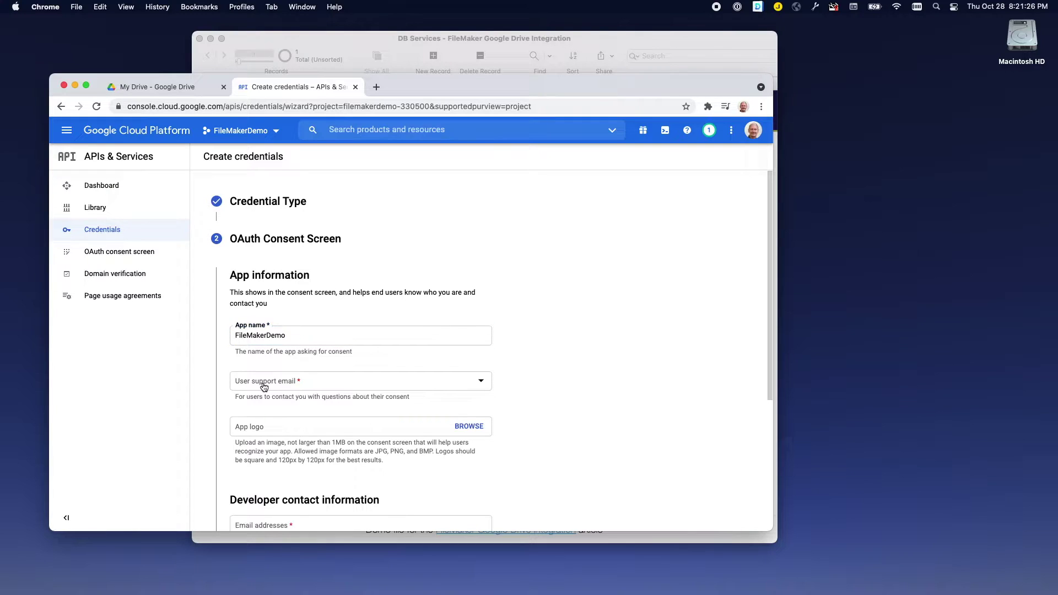
left_click(263, 387)
left_click(265, 390)
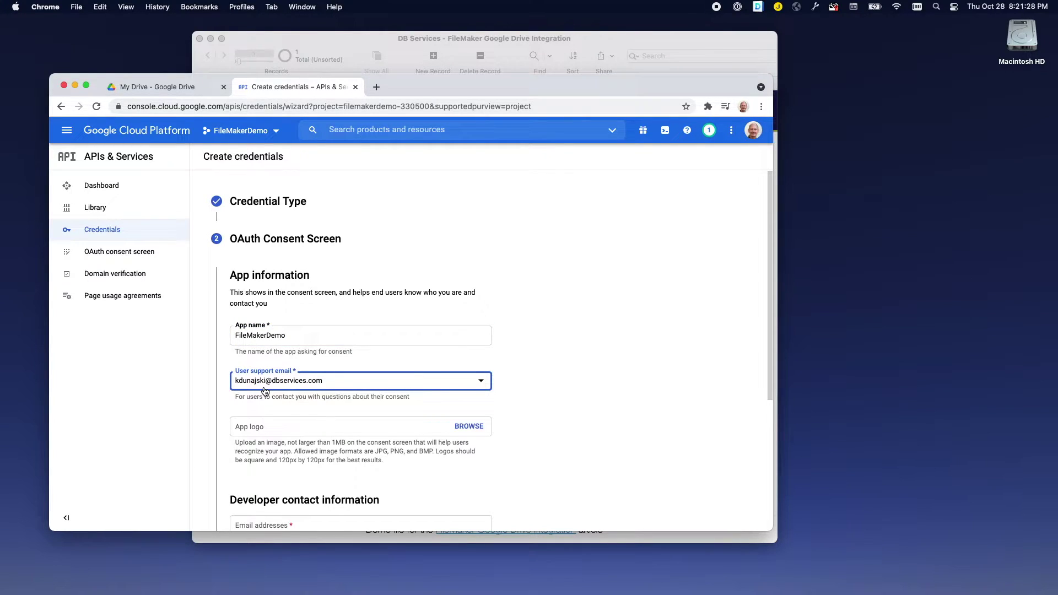
Enter the developer contact email address and save the consent screen details.
scroll(264, 380, "down", 5)
left_click(261, 371)
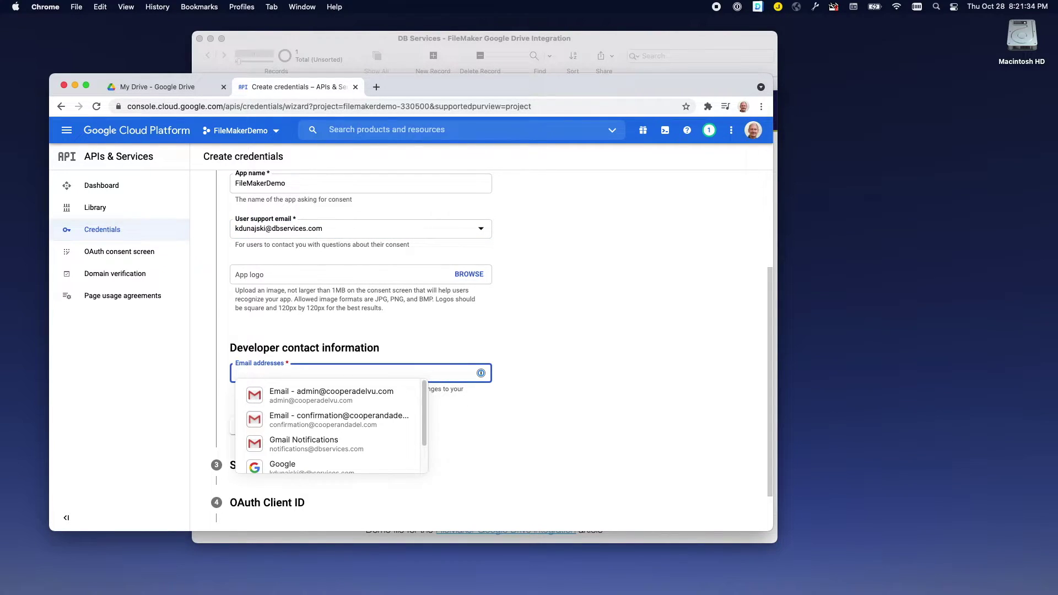
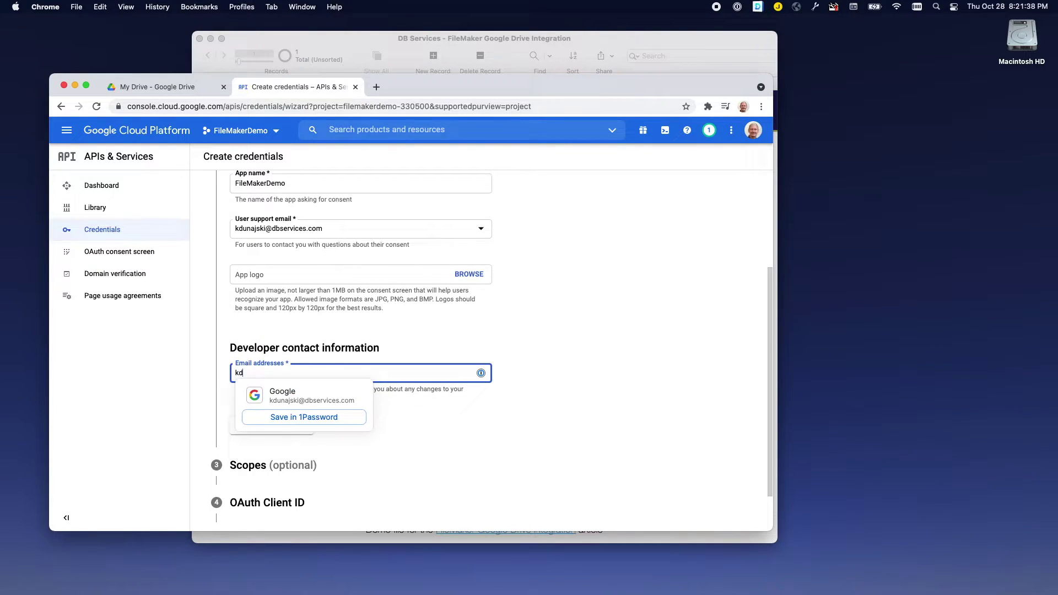
left_click(403, 404)
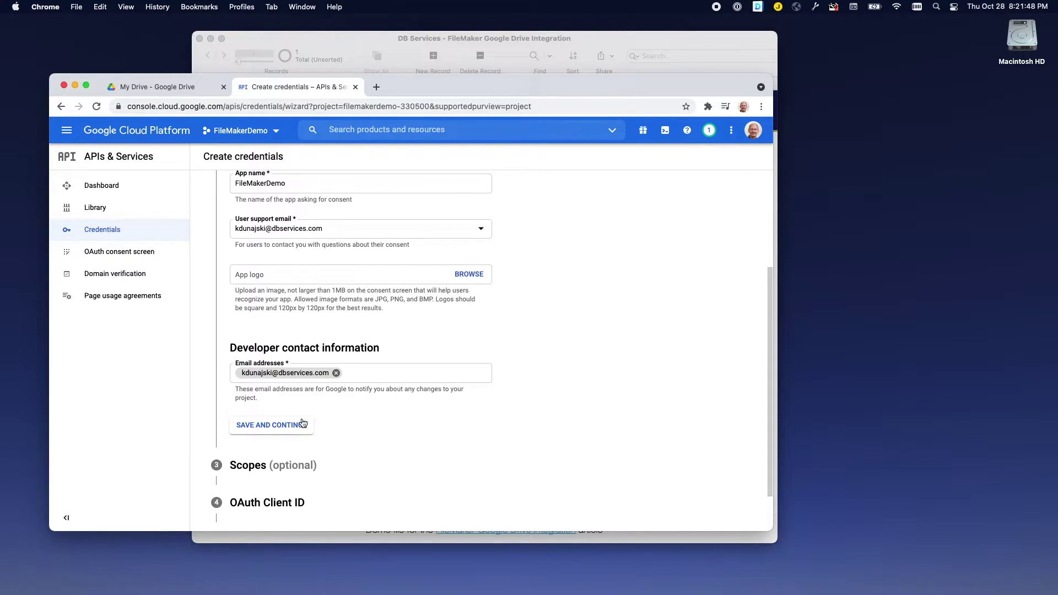
left_click(284, 429)
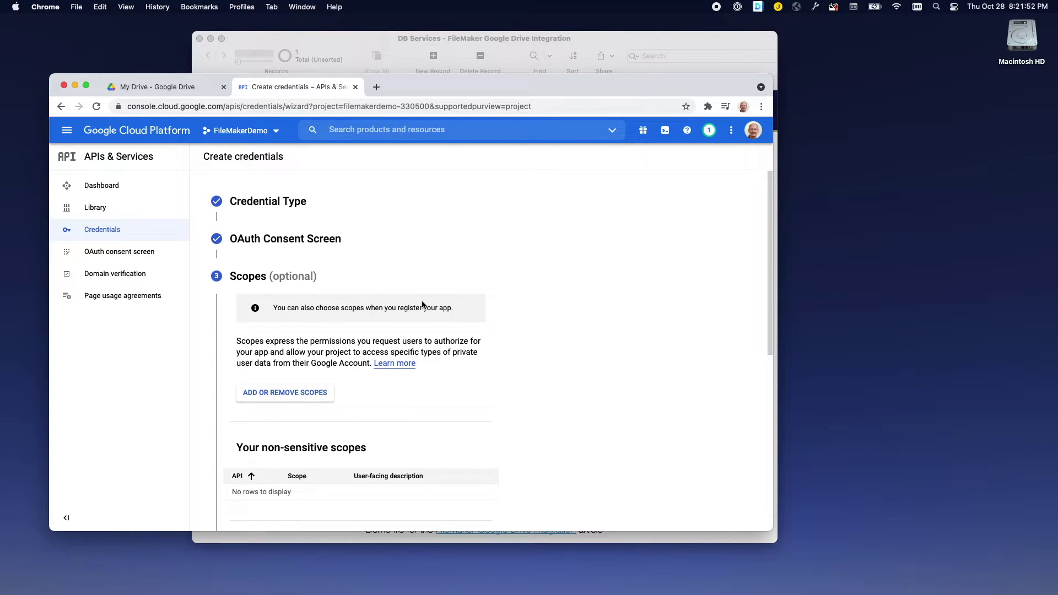
Continue past the Scopes step without adding any scopes.
scroll(422, 304, "down", 3)
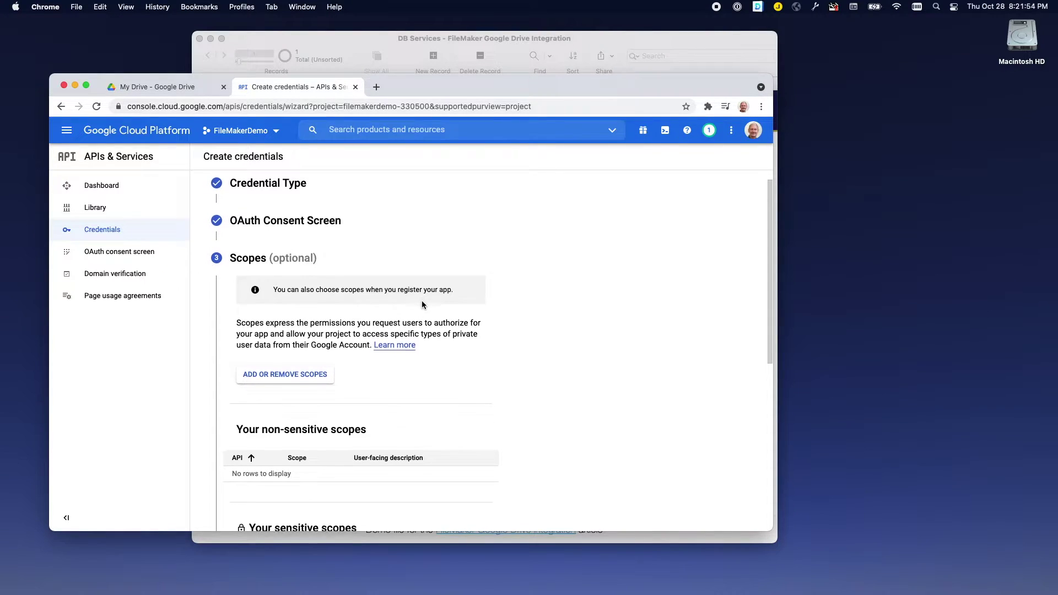
scroll(422, 304, "down", 2)
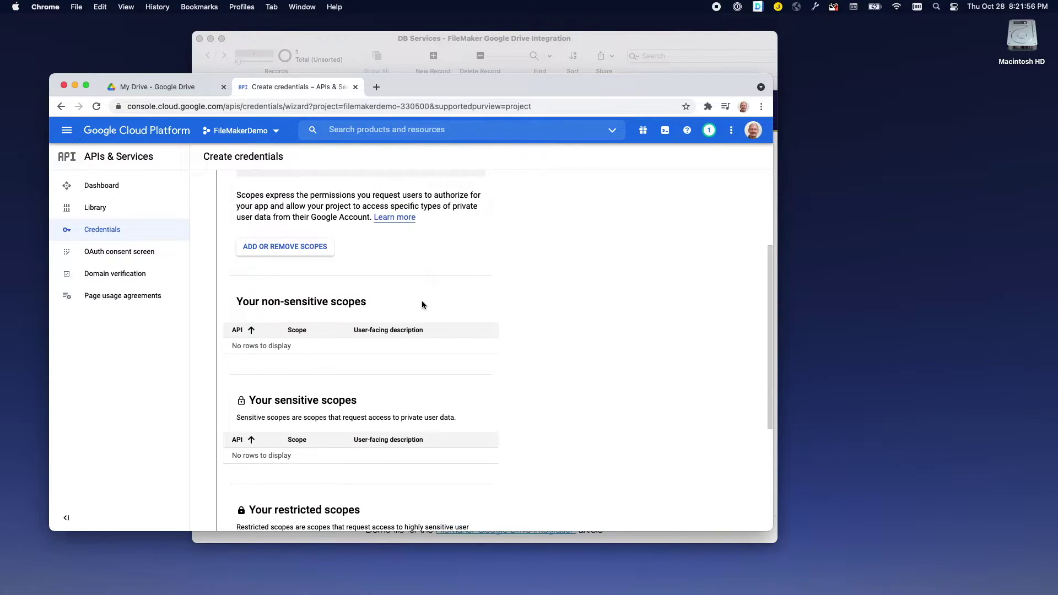
scroll(421, 305, "down", 6)
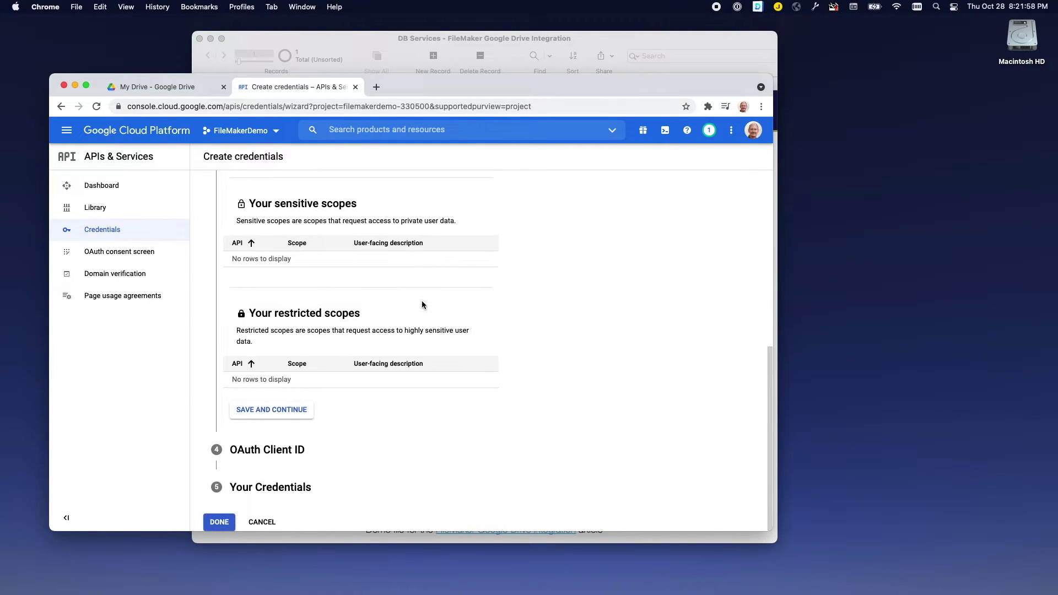
left_click(266, 408)
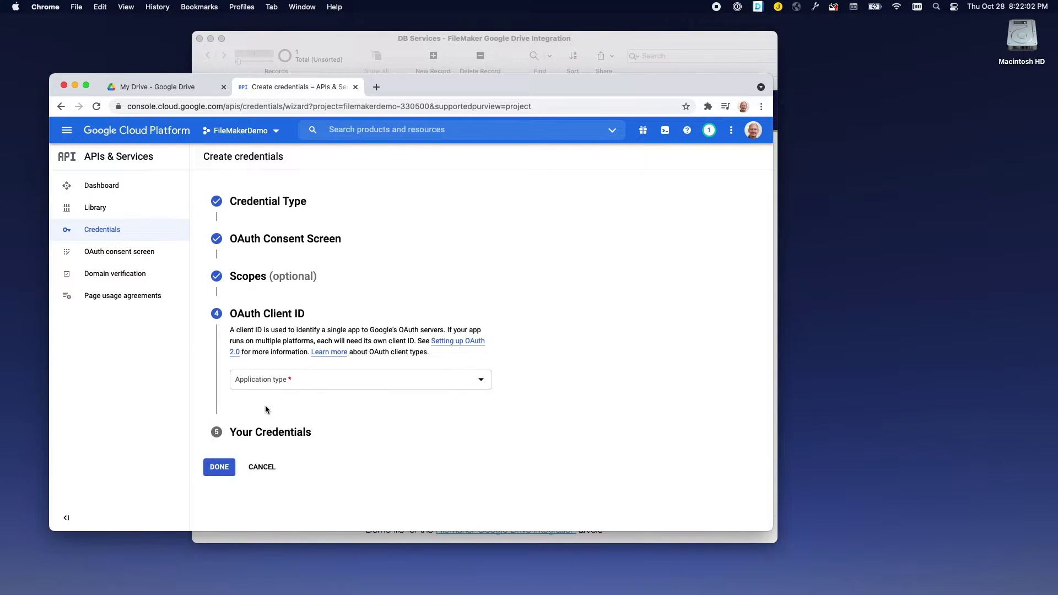
Set the OAuth client's application type to Web application, keeping the name Web client 1.
left_click(481, 382)
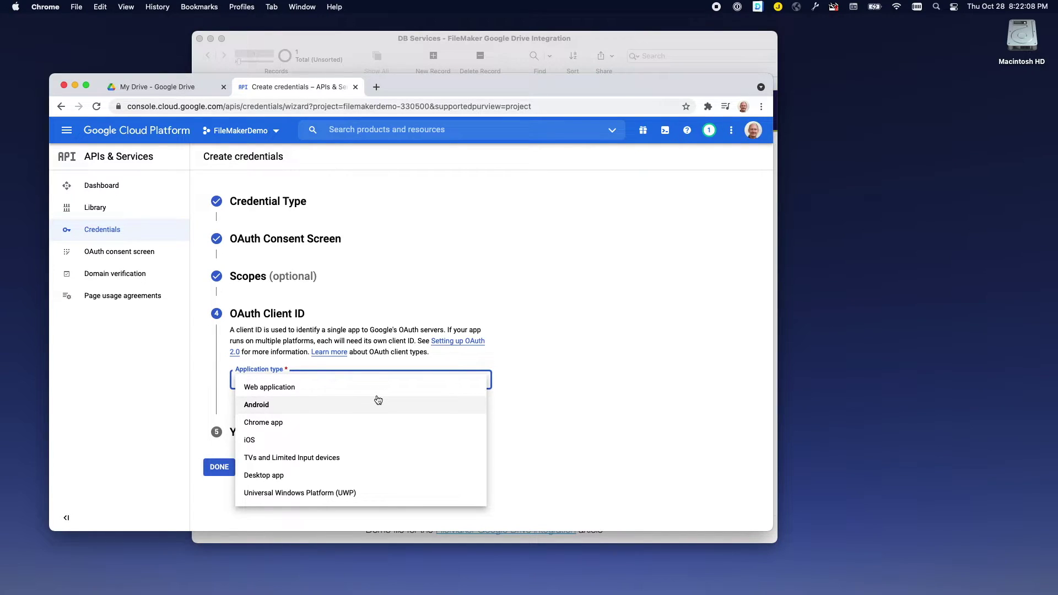
left_click(285, 392)
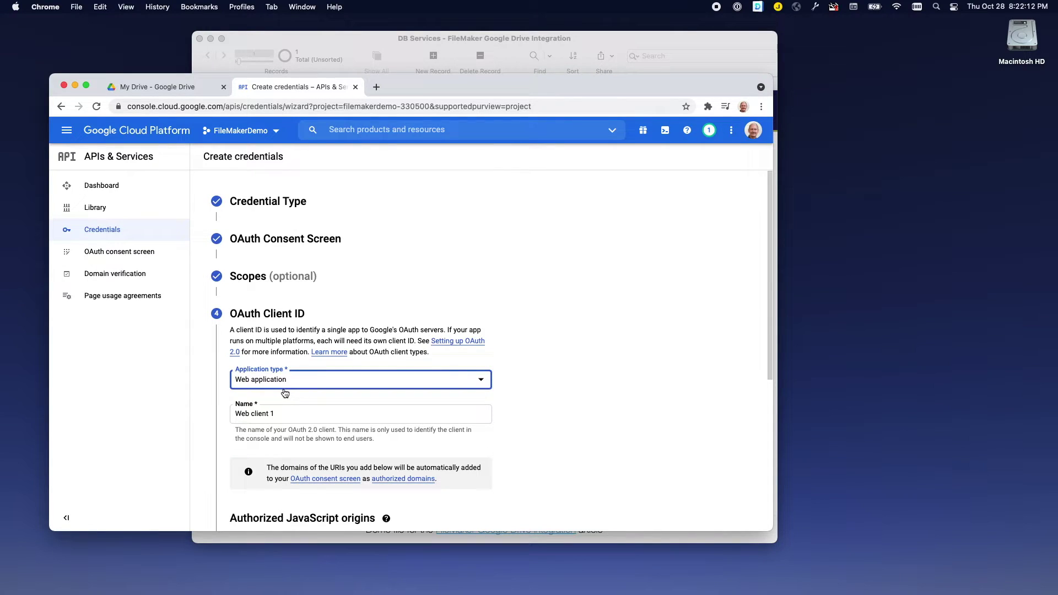
scroll(287, 397, "down", 2)
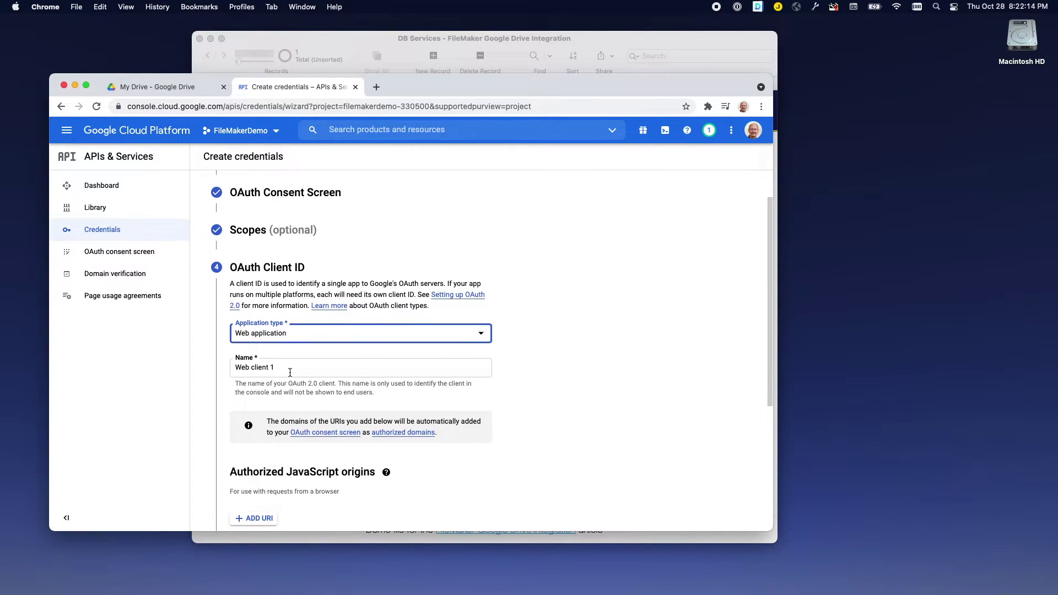
scroll(289, 373, "down", 1)
scroll(274, 368, "down", 5)
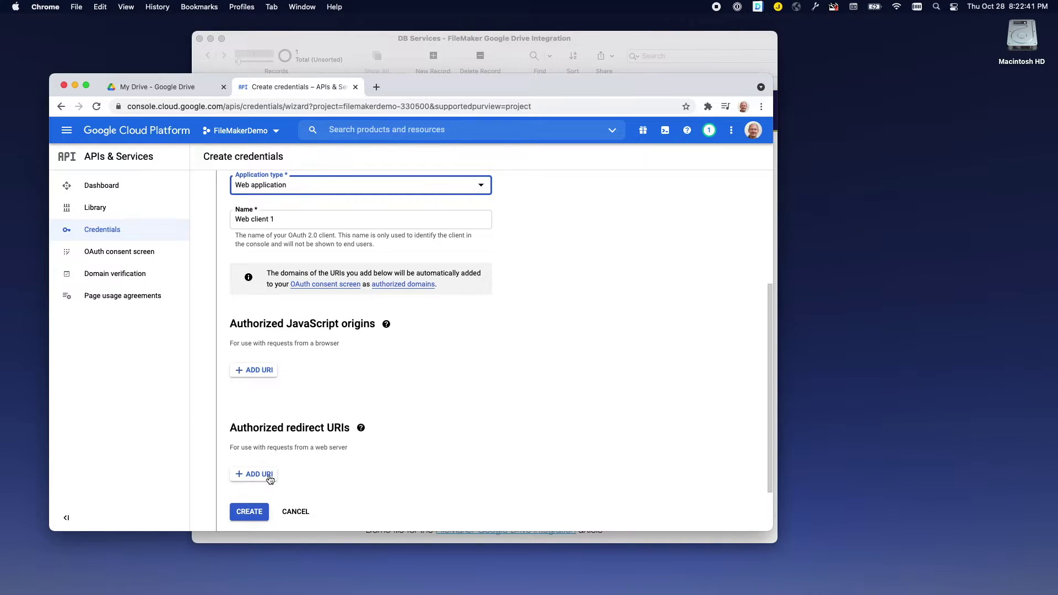
left_click(377, 43)
Add FileMaker's redirect URI as an authorized redirect URI and create the web client.
left_click(401, 292)
key("super+a")
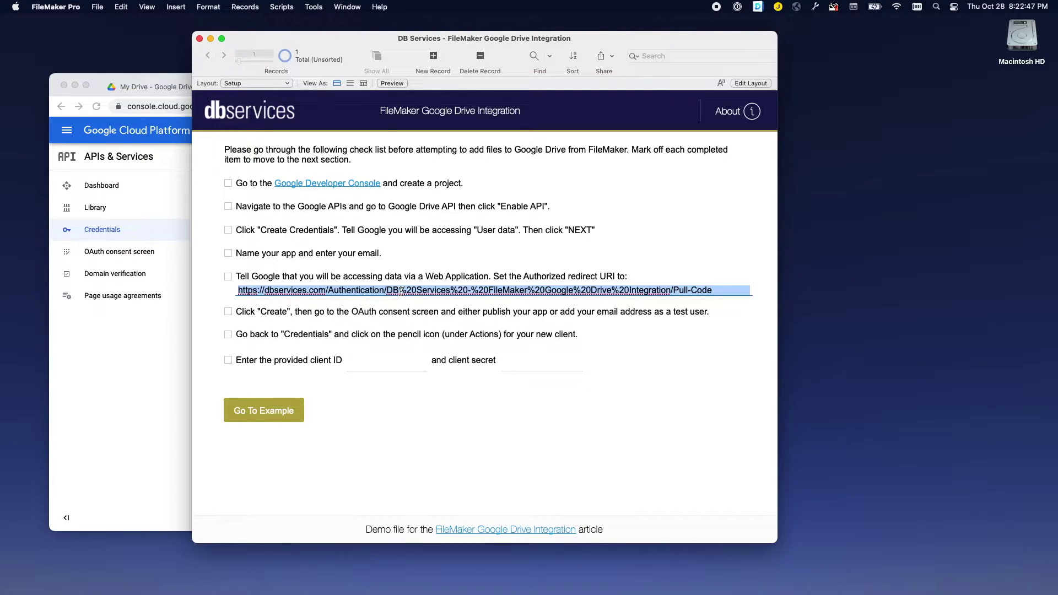
key("super+c")
left_click(141, 388)
left_click(266, 473)
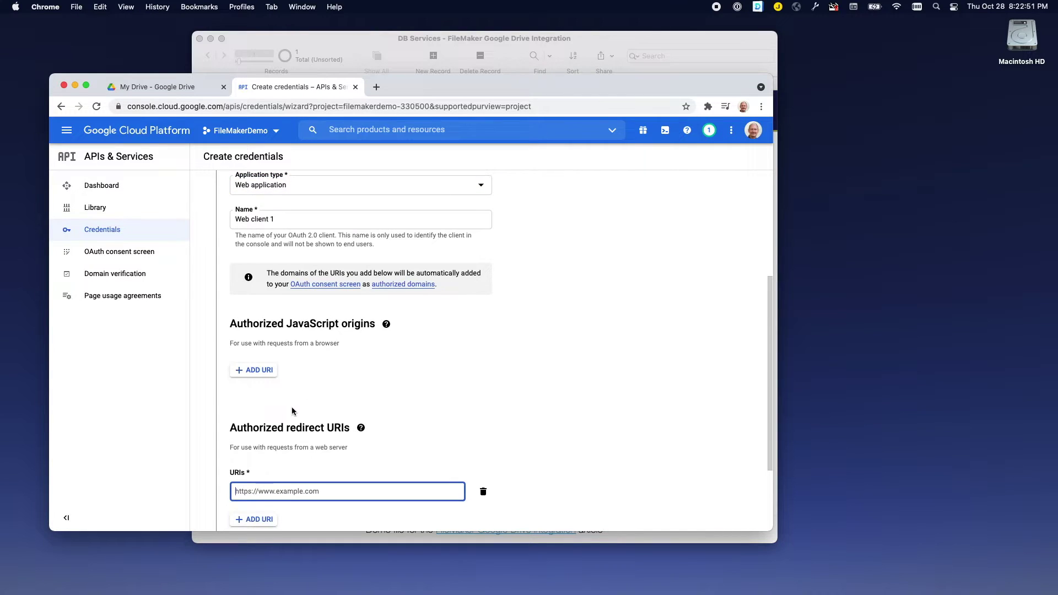
right_click(270, 488)
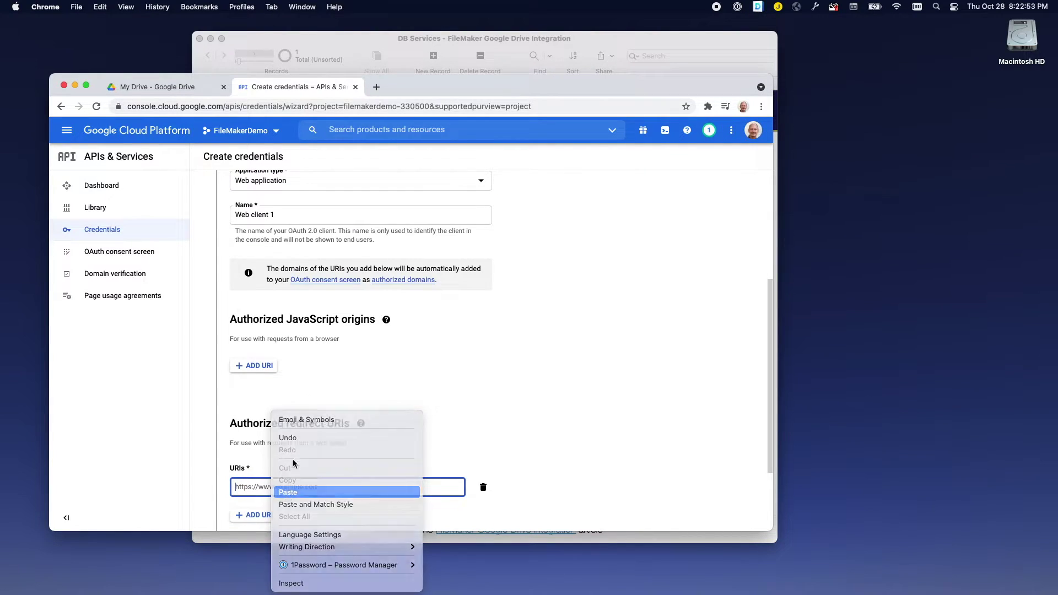
left_click(289, 492)
scroll(379, 384, "down", 1)
scroll(378, 383, "down", 1)
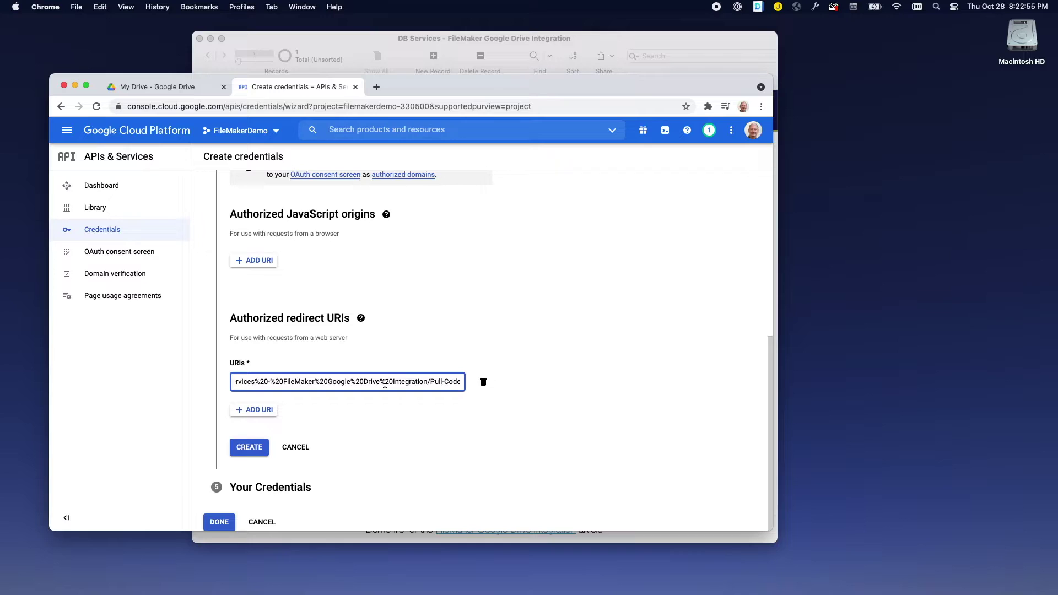
left_click(247, 452)
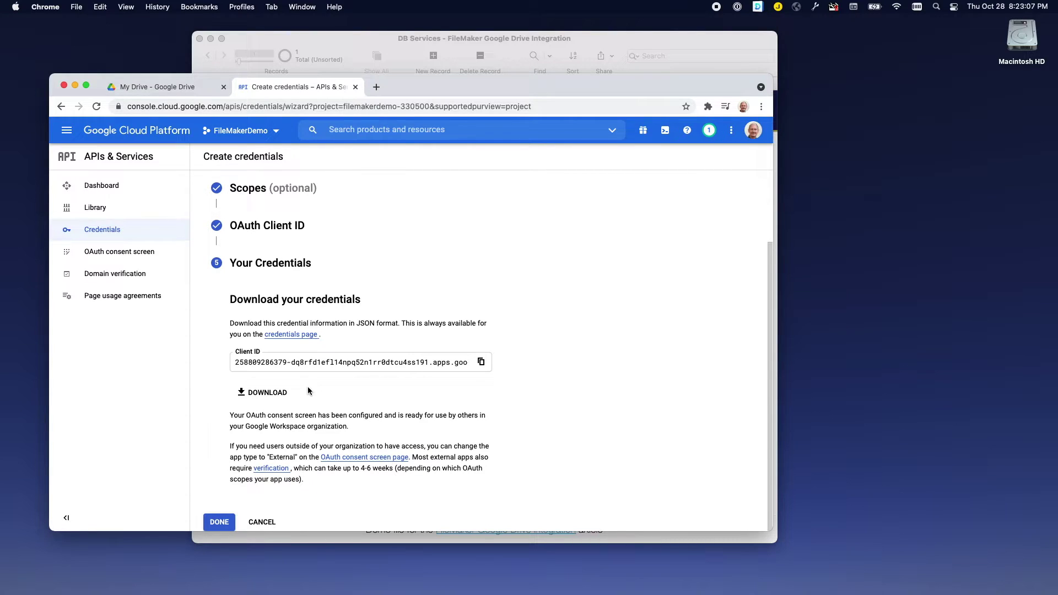
Switch the FileMakerDemo consent screen to External with In production publishing status.
left_click(115, 256)
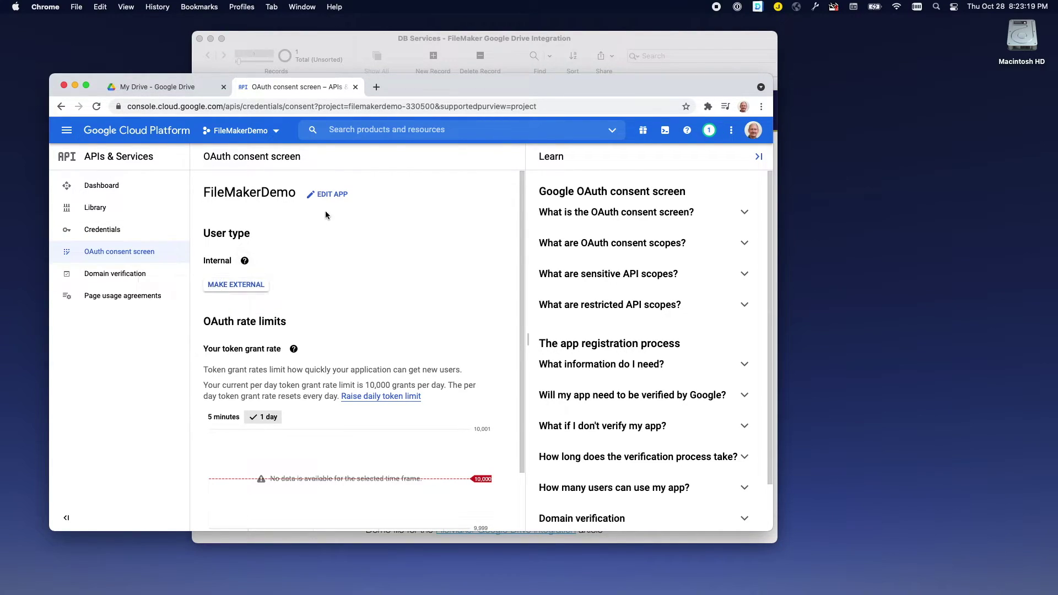
left_click(255, 288)
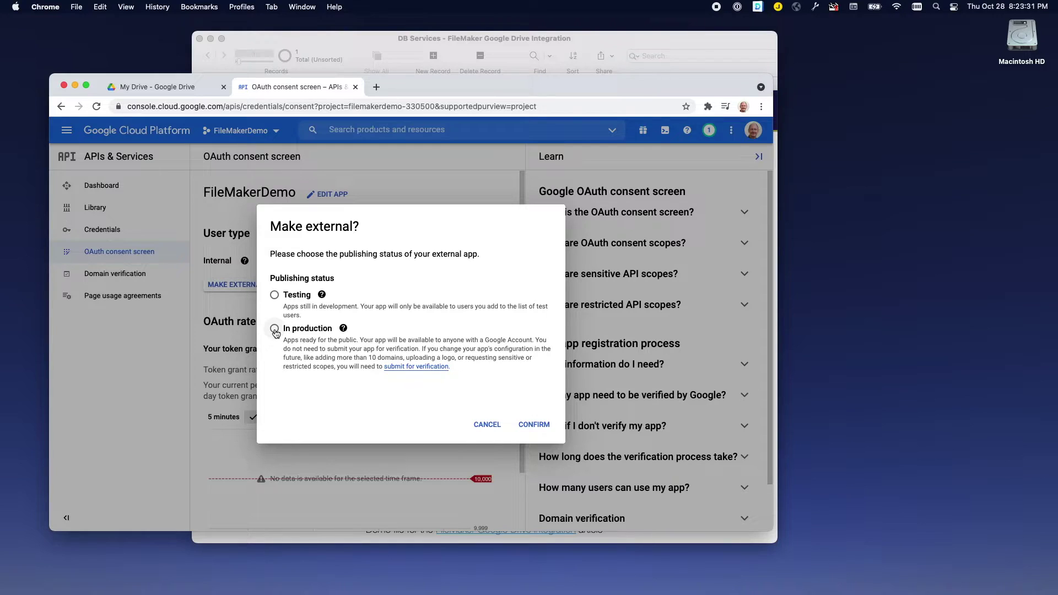
left_click(274, 331)
left_click(541, 426)
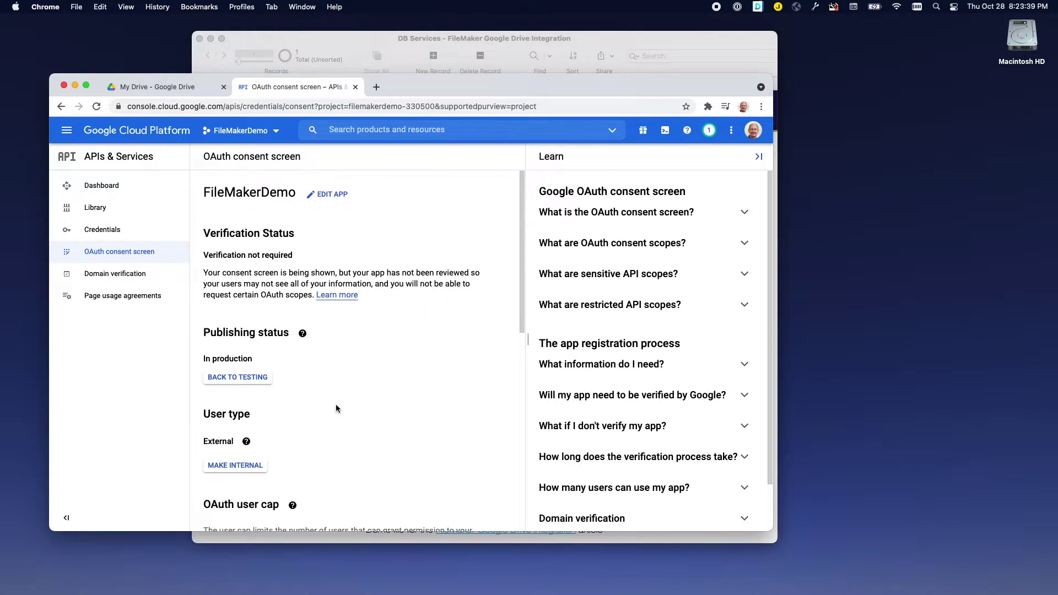
scroll(335, 405, "down", 5)
scroll(336, 405, "down", 8)
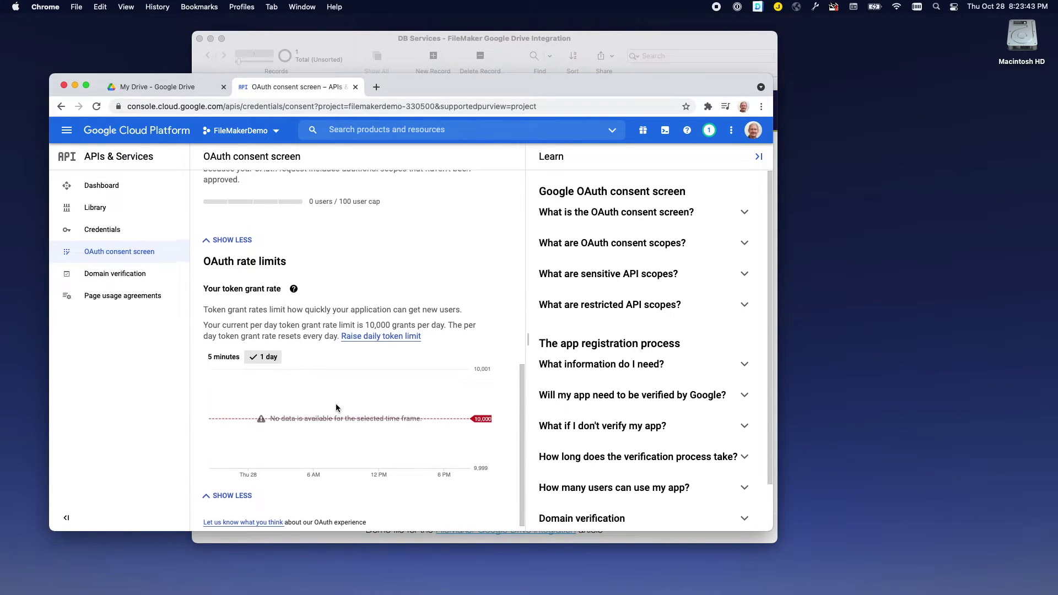
scroll(336, 408, "up", 13)
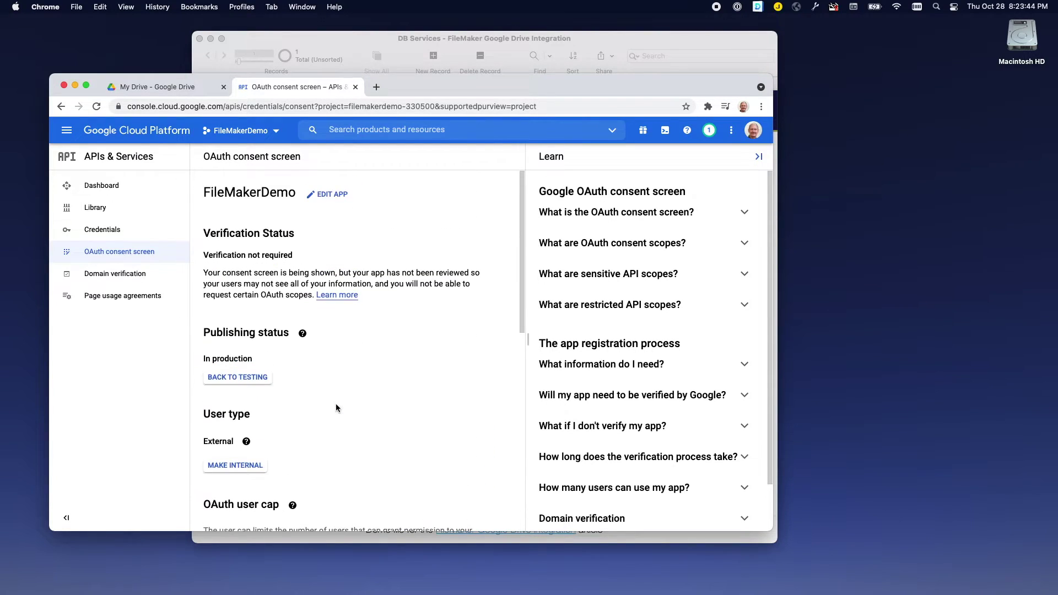
Copy the Client ID from Web client 1's credential details page.
left_click(107, 234)
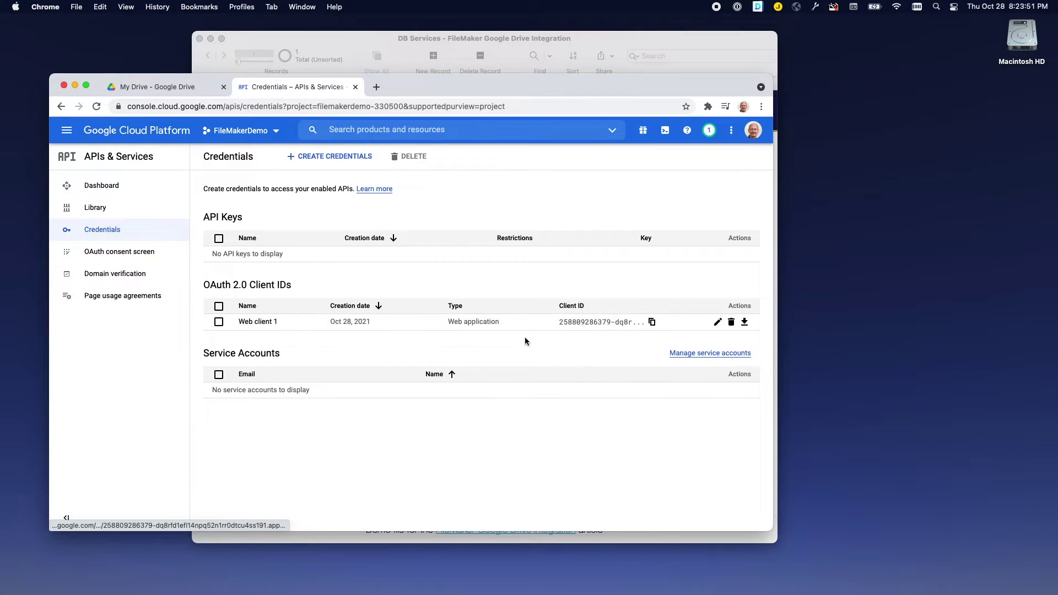
left_click(717, 322)
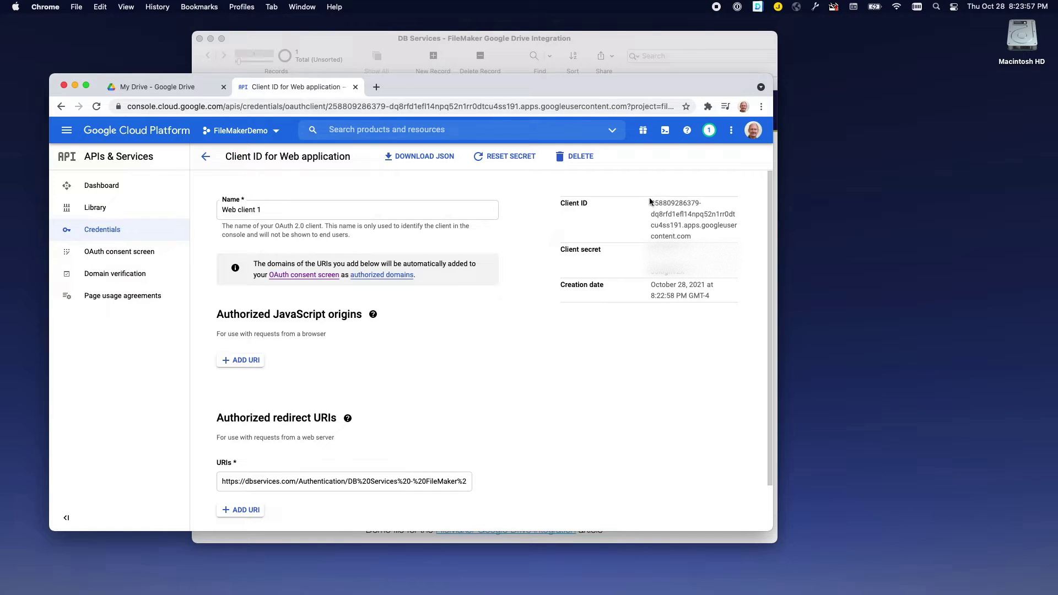
left_click_drag(651, 203, 686, 235)
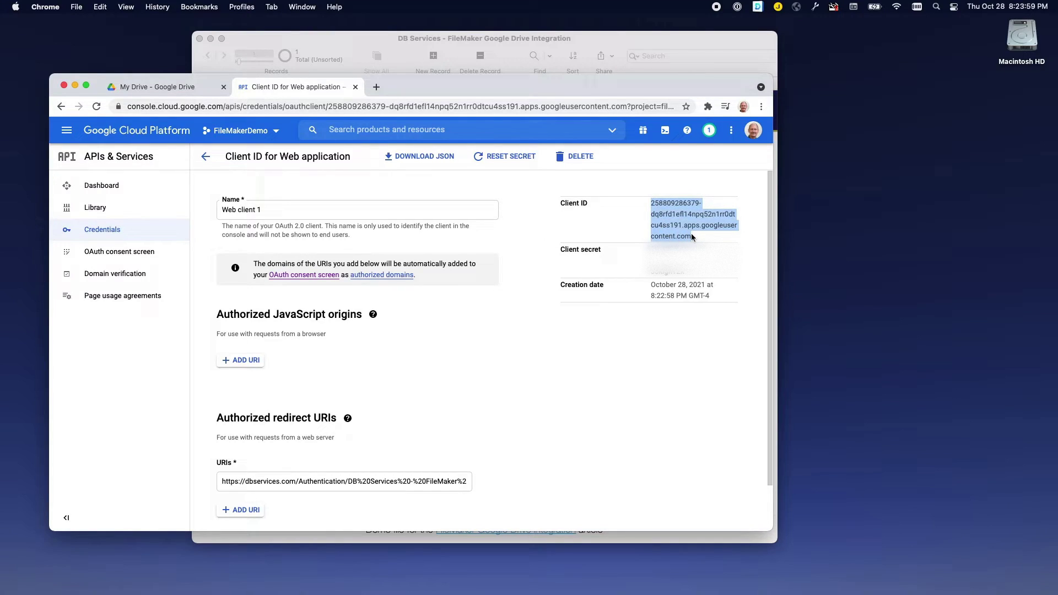
right_click(677, 212)
left_click(688, 236)
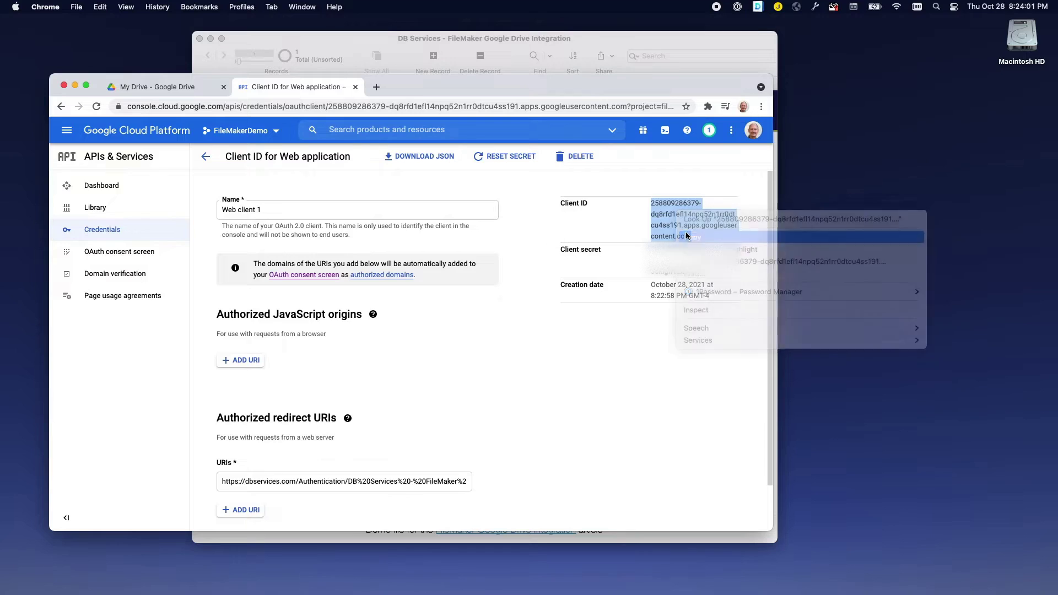
left_click(604, 41)
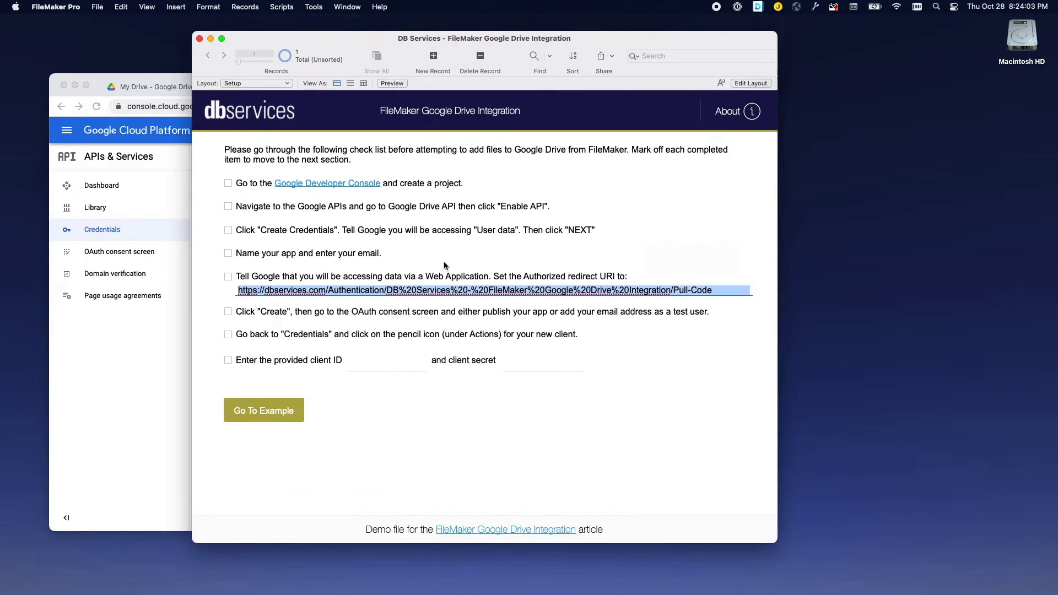
Paste the Client ID and the copied client secret into FileMaker's checklist fields.
left_click(361, 365)
right_click(362, 365)
left_click(380, 382)
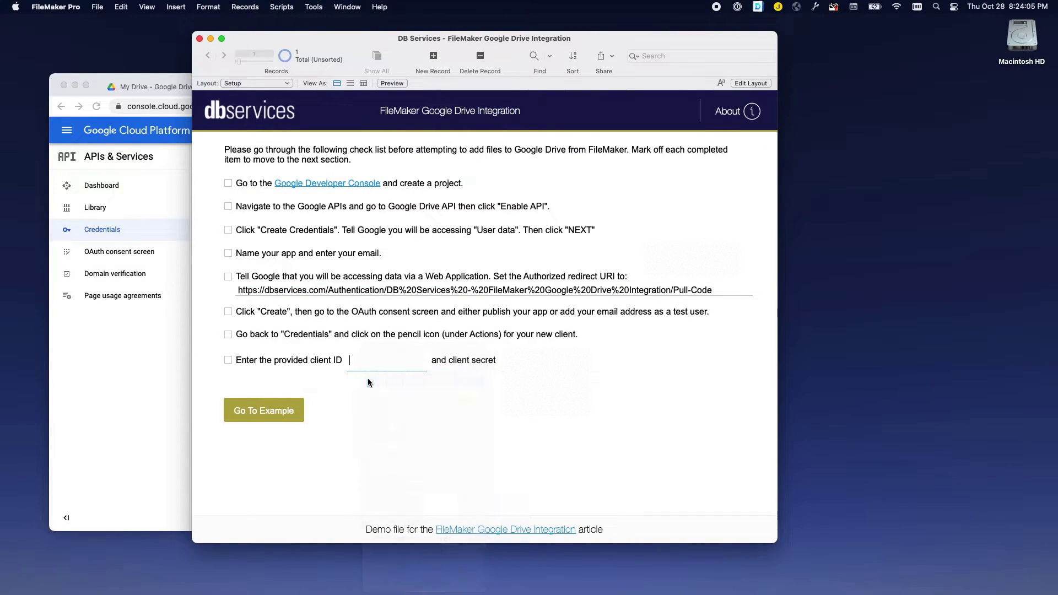
left_click(96, 80)
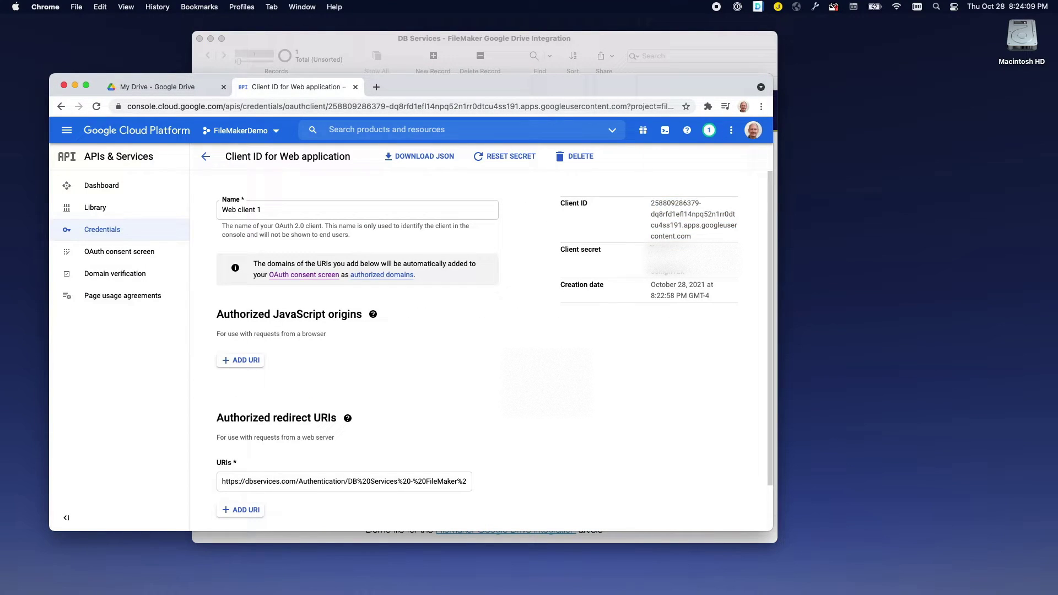
triple_click(688, 271)
right_click(668, 259)
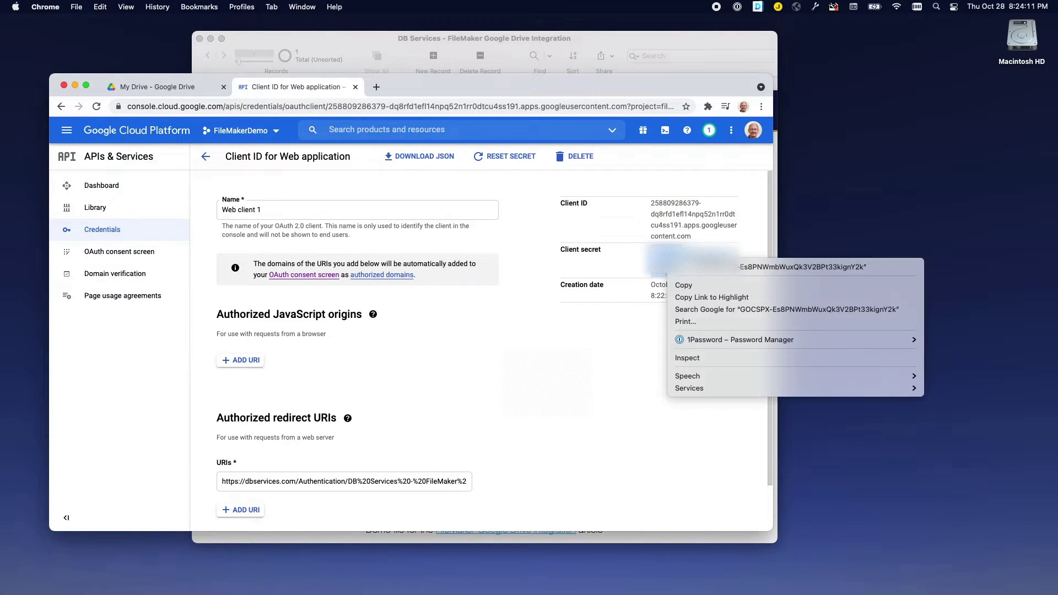
left_click(686, 286)
left_click(285, 39)
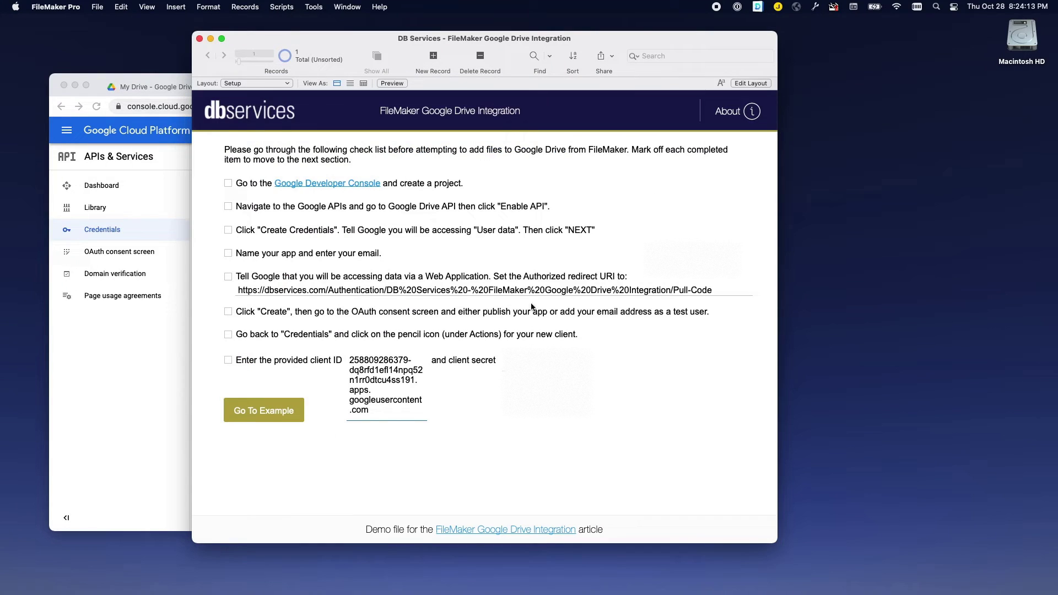
left_click(521, 361)
right_click(520, 360)
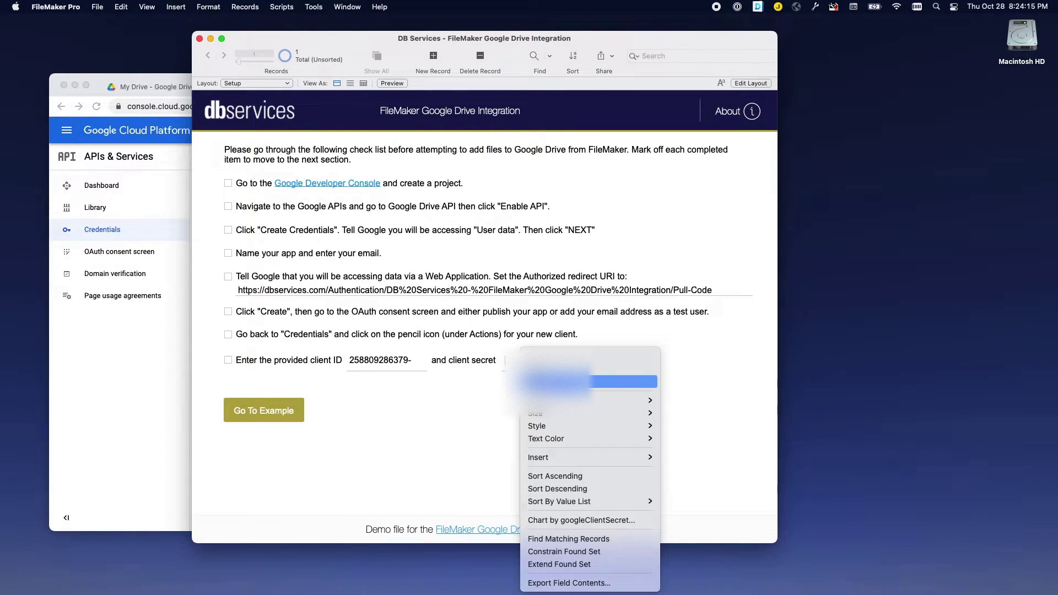
left_click(546, 382)
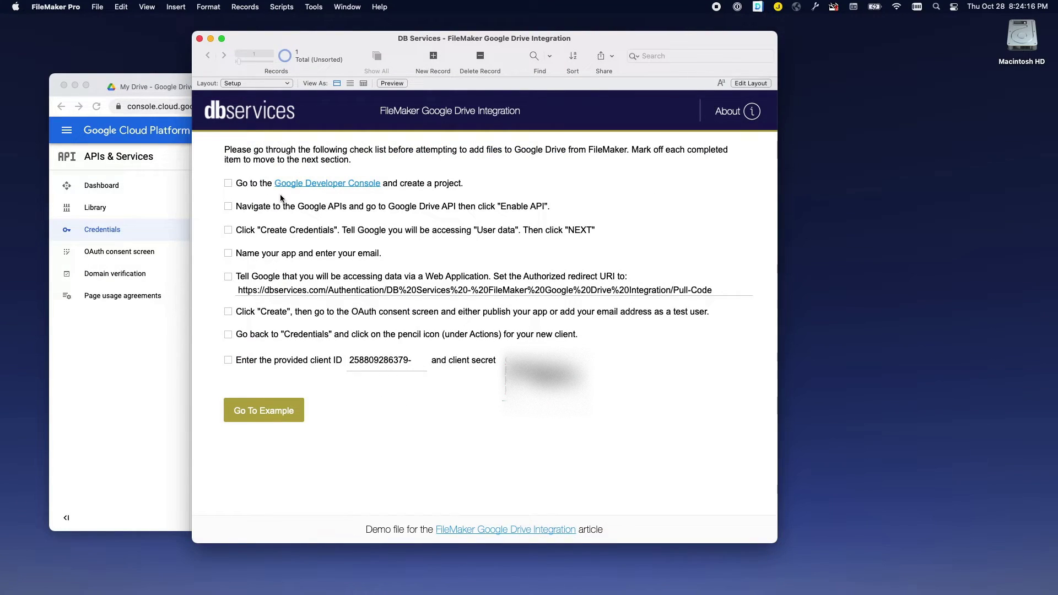
Tick the checklist items for project, Google APIs, credentials, app name/email and redirect URI.
left_click(228, 183)
left_click(228, 206)
left_click(228, 230)
left_click(228, 254)
left_click(229, 277)
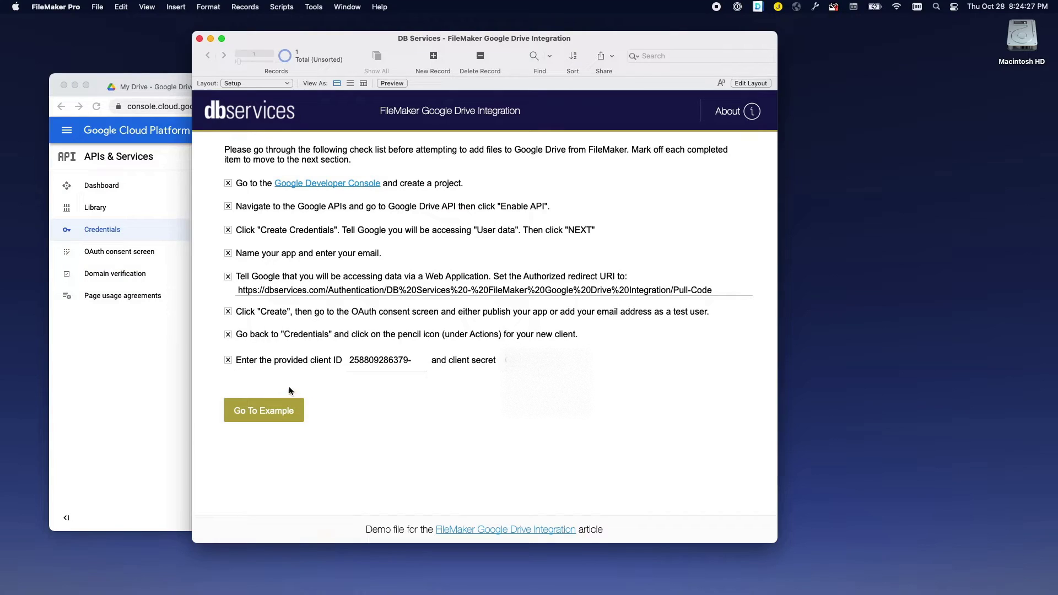
Go to the Google Drive Integration example layout, with Client ID and Client Secret already filled in.
left_click(273, 414)
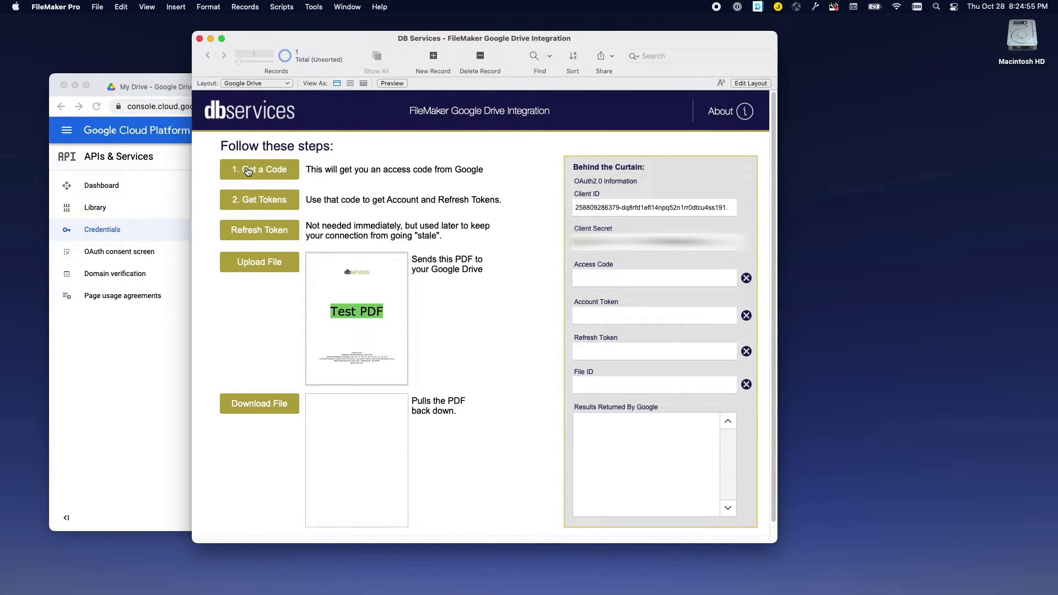
Request a code, pick the Google account and allow dbservices.com access to Drive files.
left_click(247, 171)
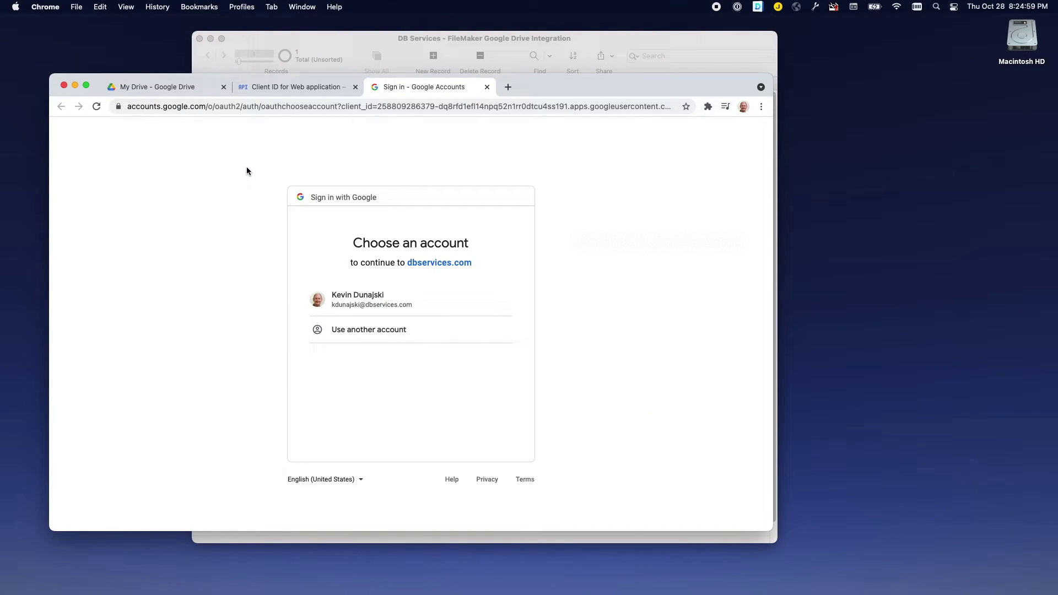
left_click(362, 305)
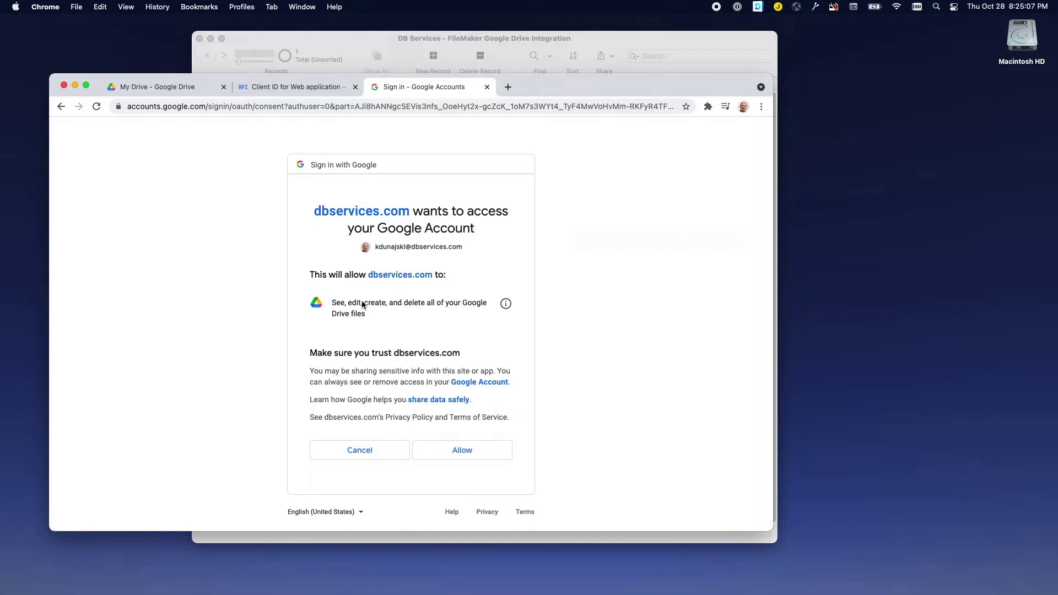
left_click(460, 452)
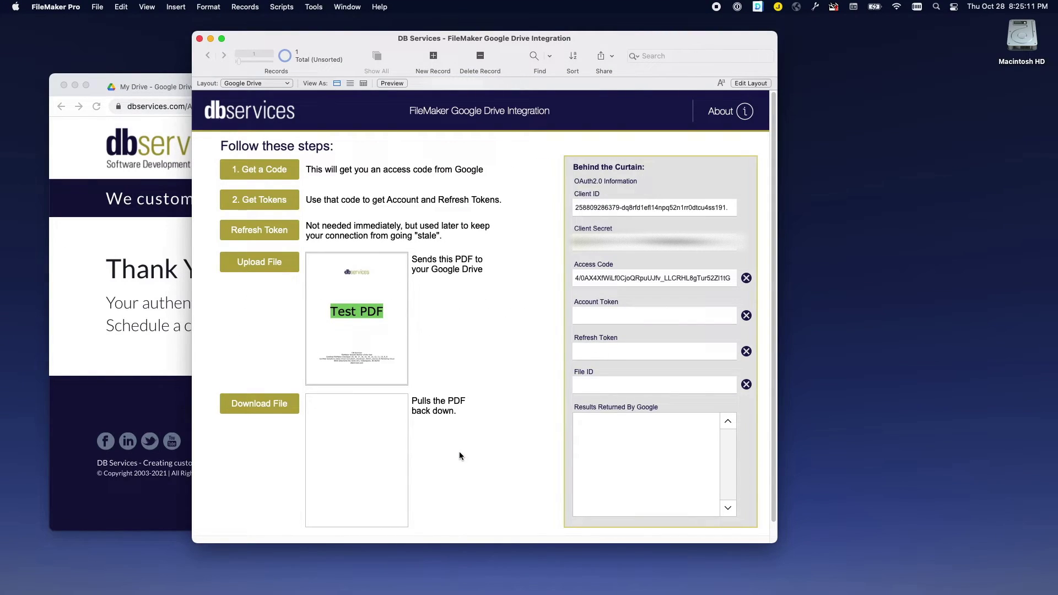
left_click(124, 79)
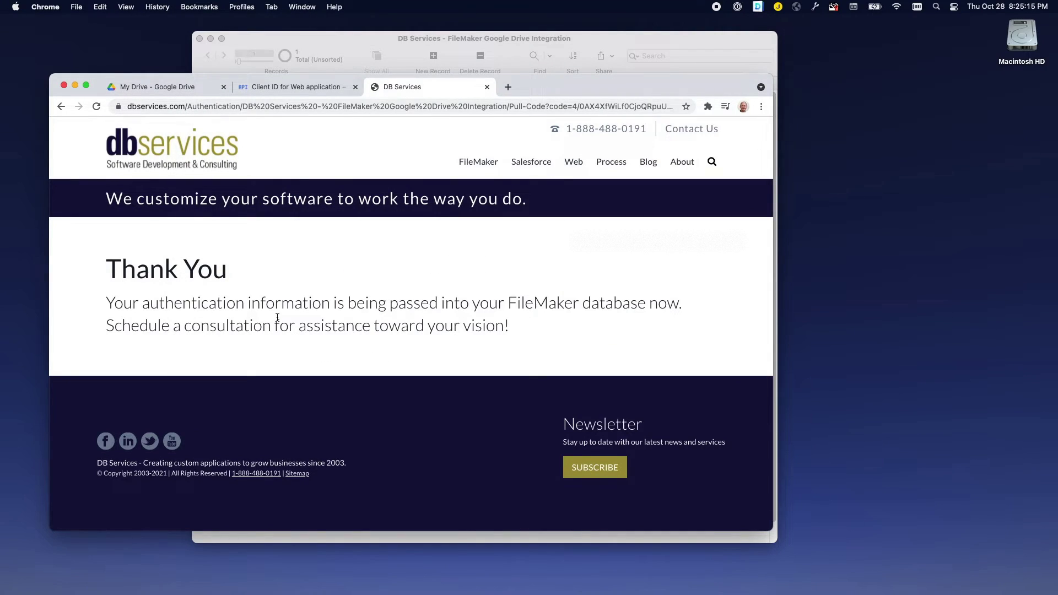
Get account and refresh tokens, then upload DB_Services_Example.pdf, returning a File ID.
left_click(615, 39)
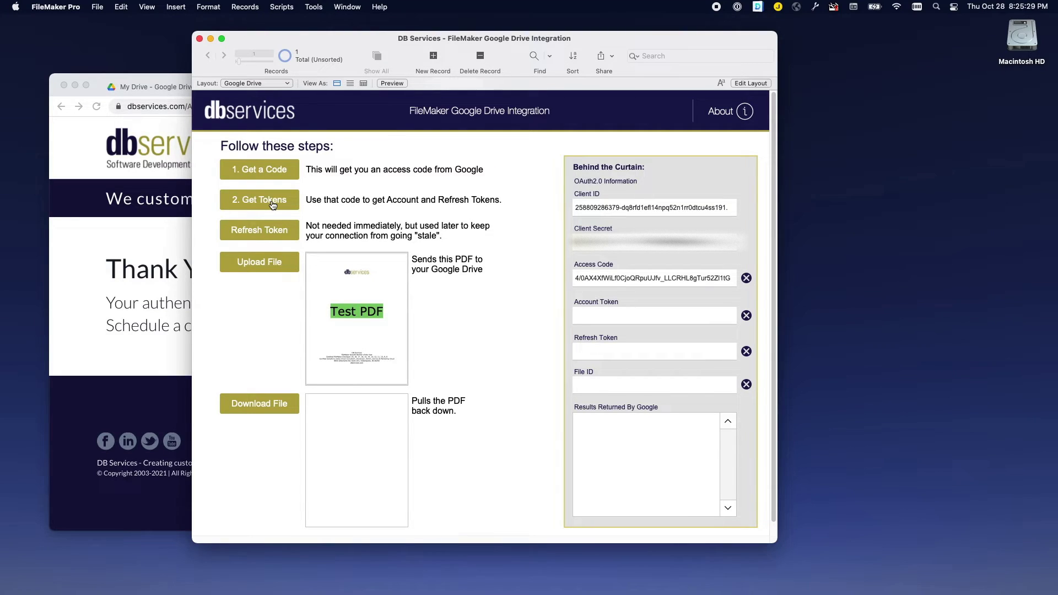
left_click(271, 205)
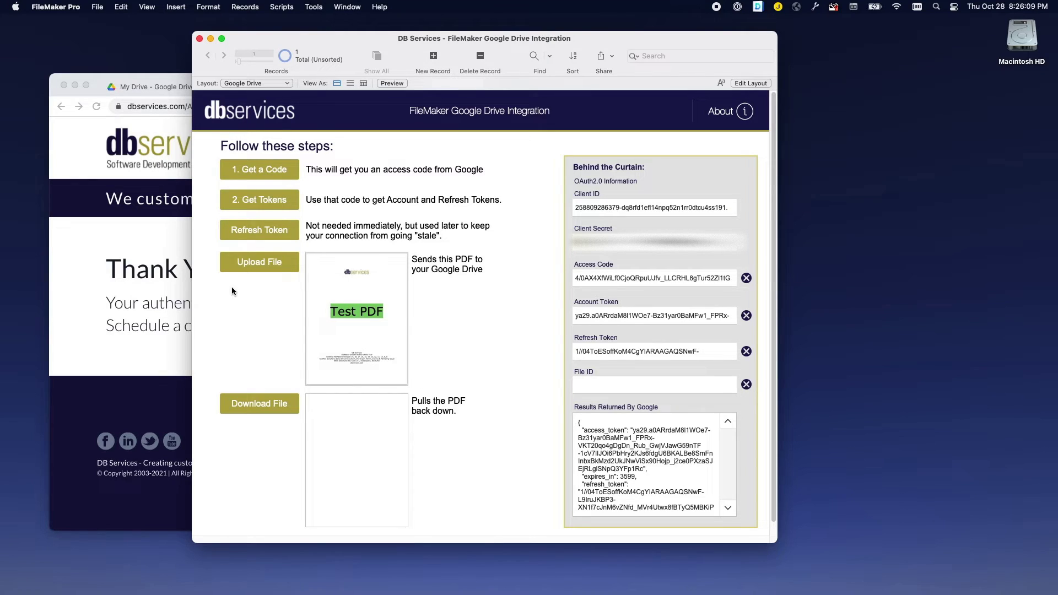
left_click(260, 266)
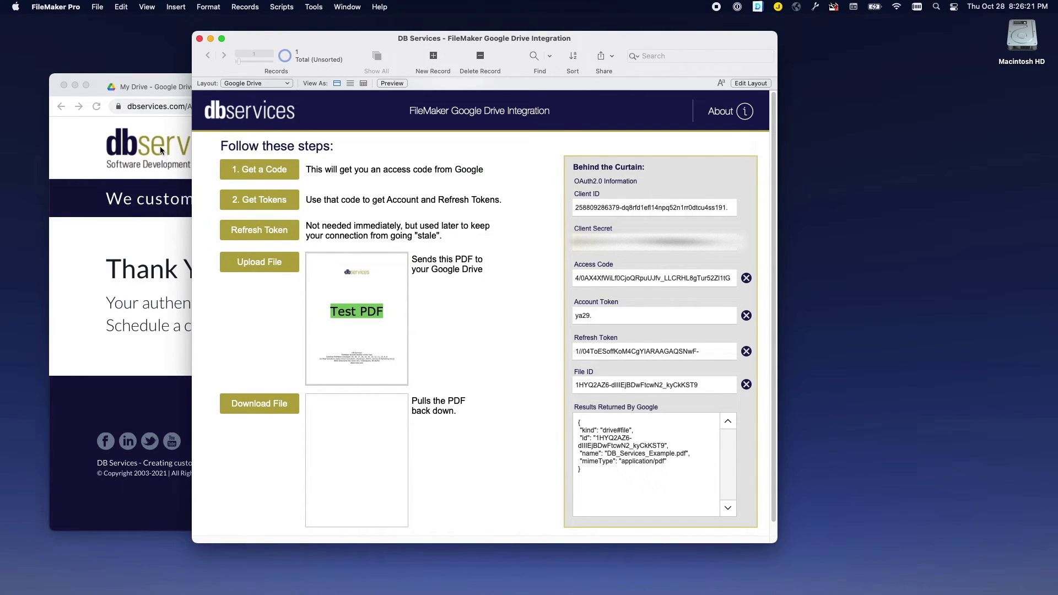
left_click(154, 81)
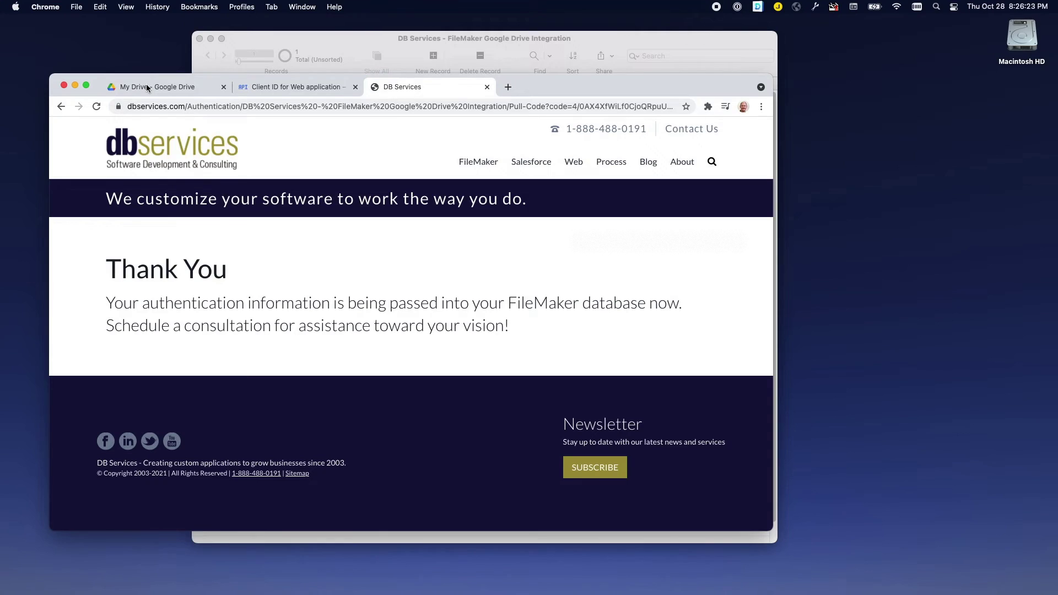
Reload My Drive to confirm DB_Services_Example.pdf is listed, then go back to FileMaker.
left_click(147, 87)
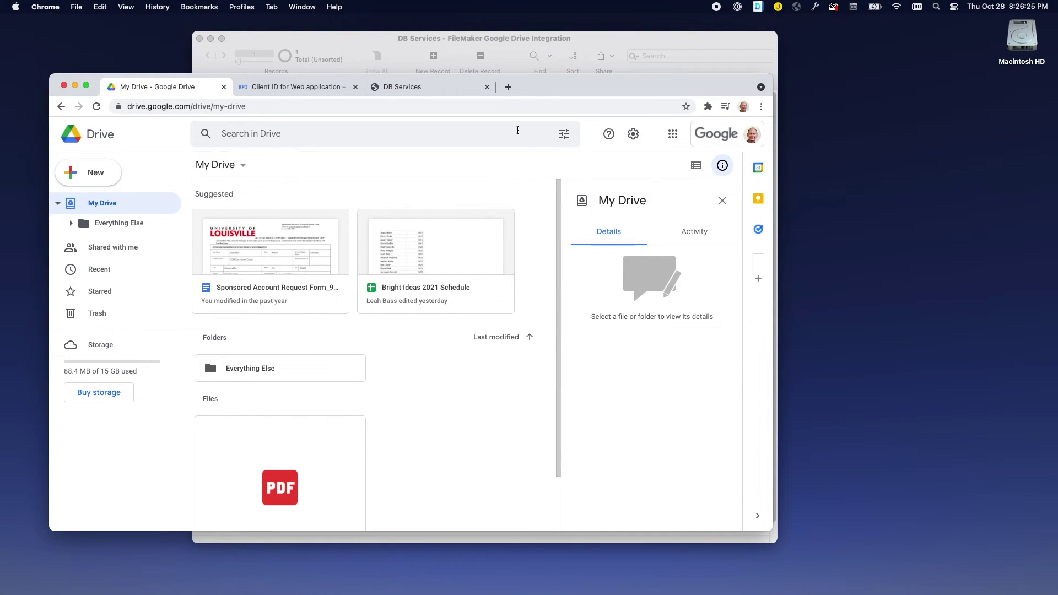
key("super+r")
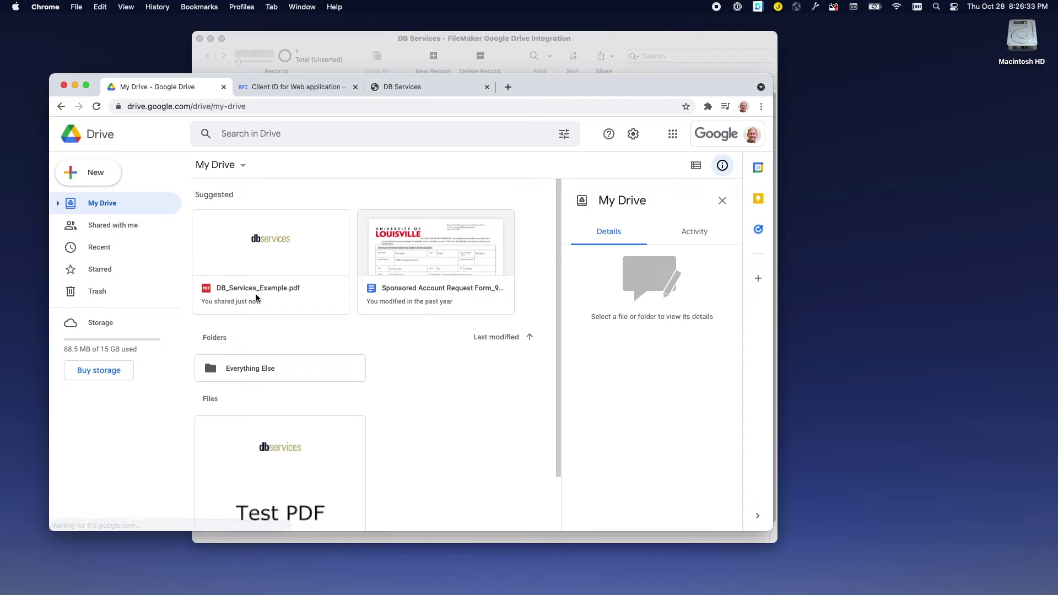
left_click(621, 35)
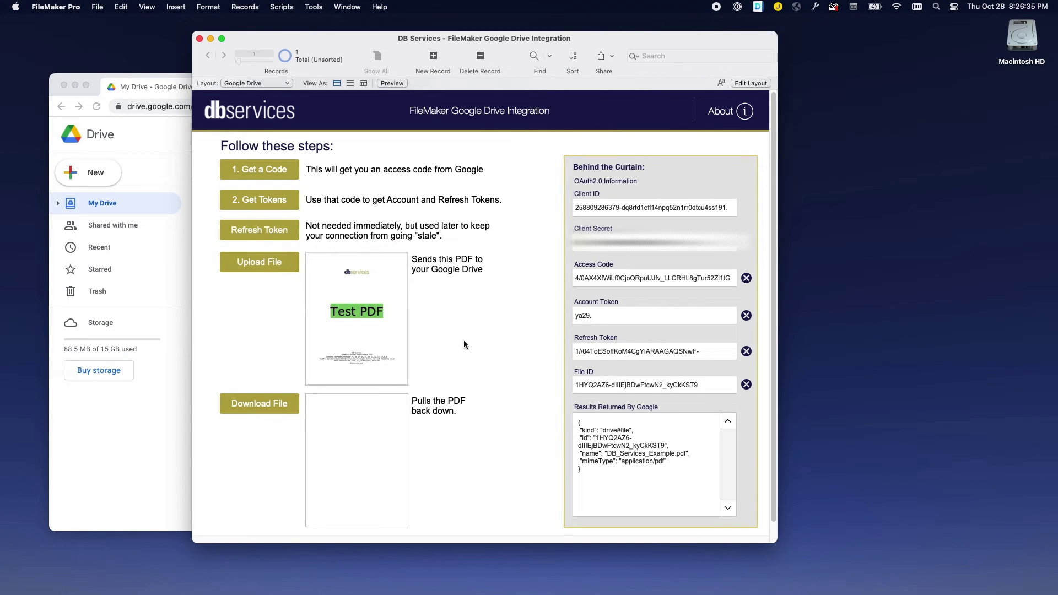
Start downloading the uploaded Test PDF from Google Drive with Download File.
scroll(463, 339, "down", 2)
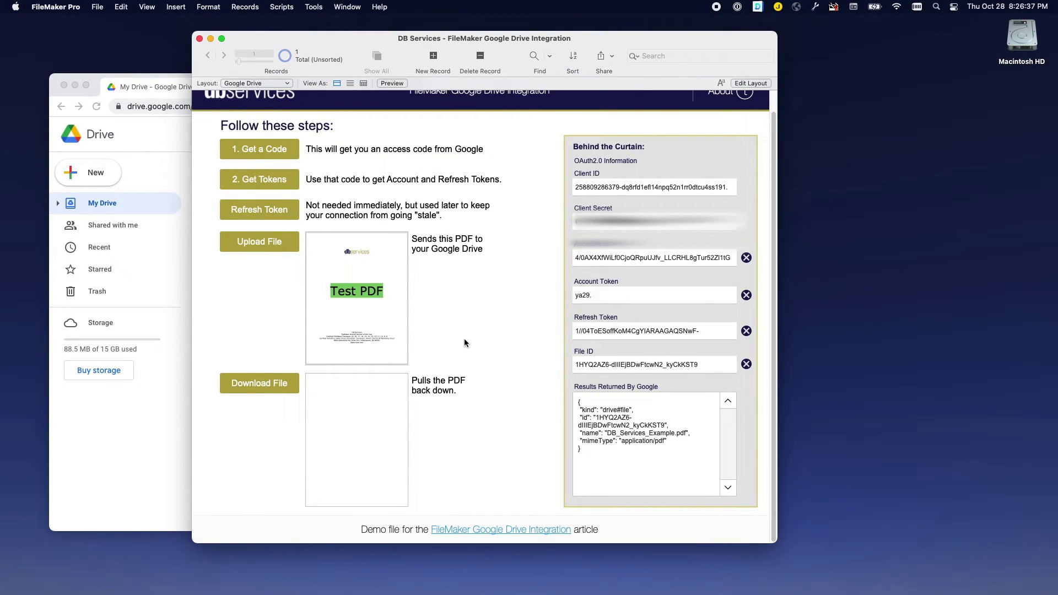
left_click(259, 389)
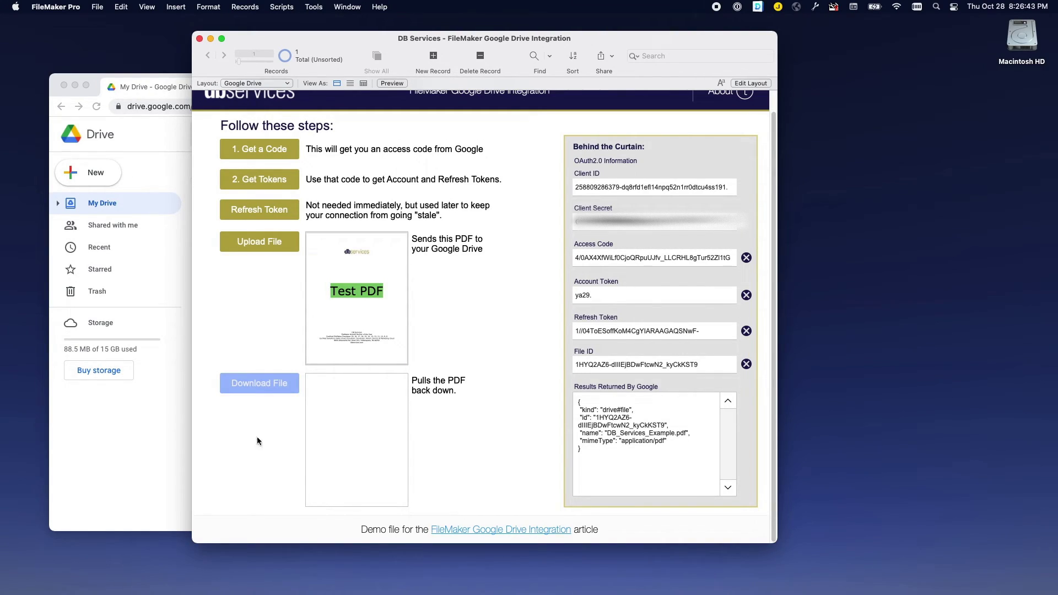